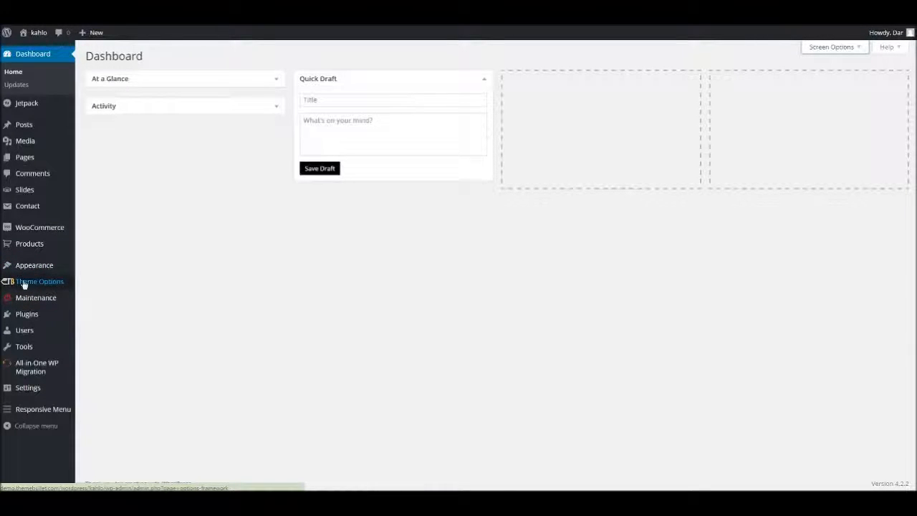
Go to the Theme Options and look over the General styling settings.
click(40, 283)
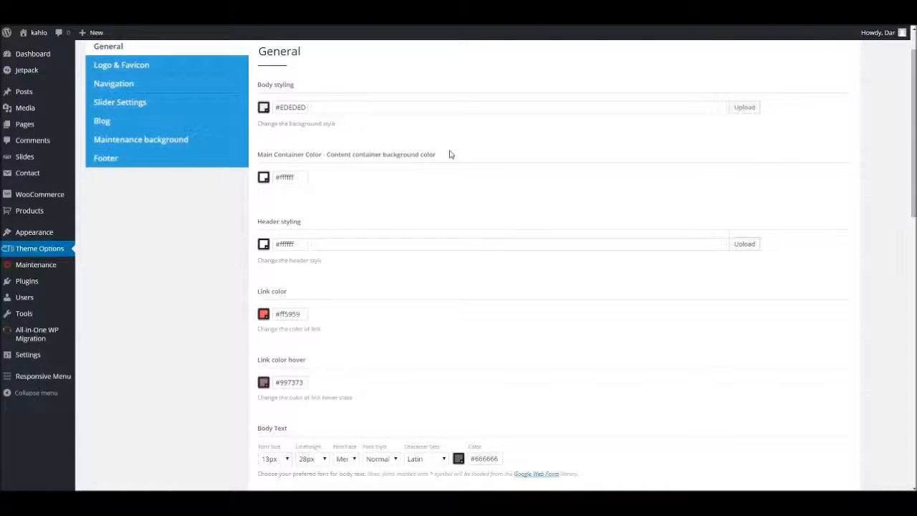
scroll(448, 194, down, 3)
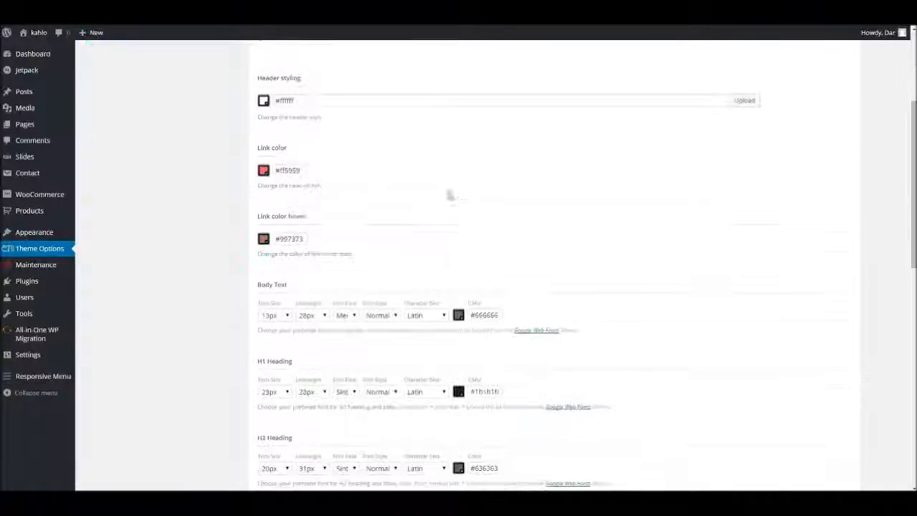
scroll(455, 230, up, 3)
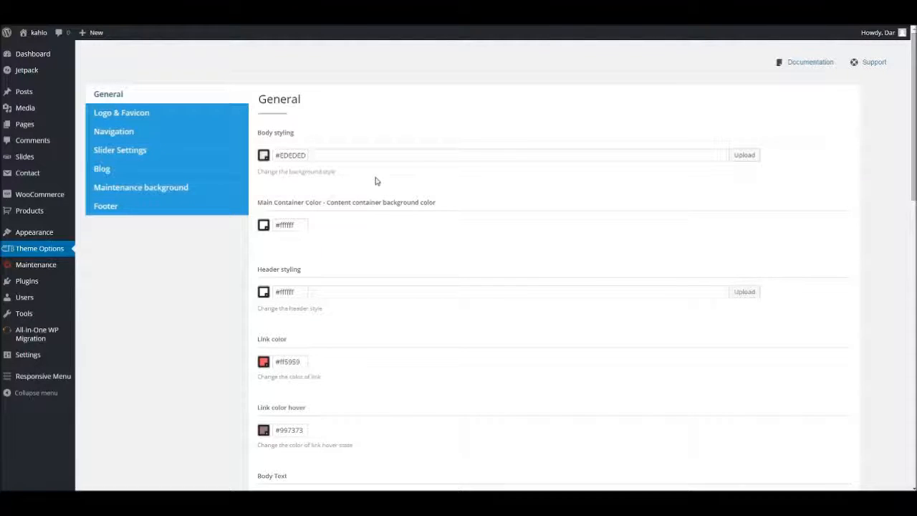
Choose sliderB8.jpg from the media library as the body background image.
click(742, 154)
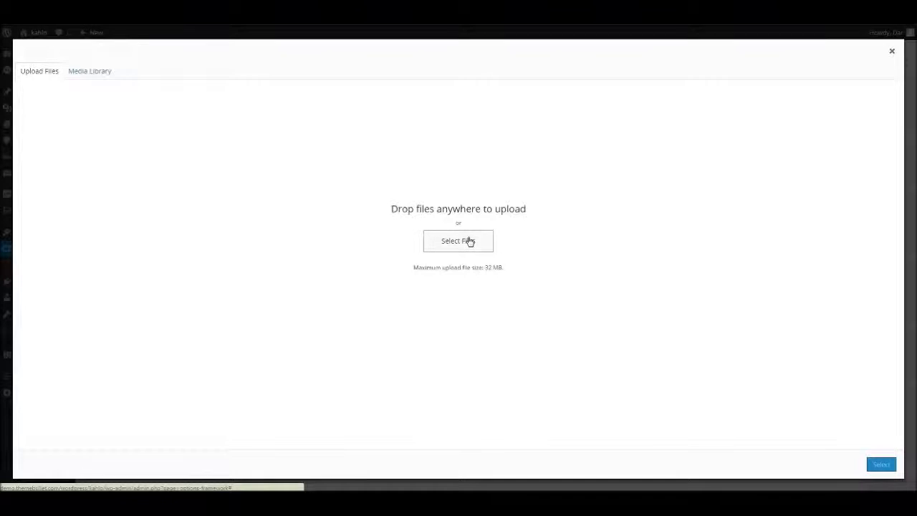
click(92, 72)
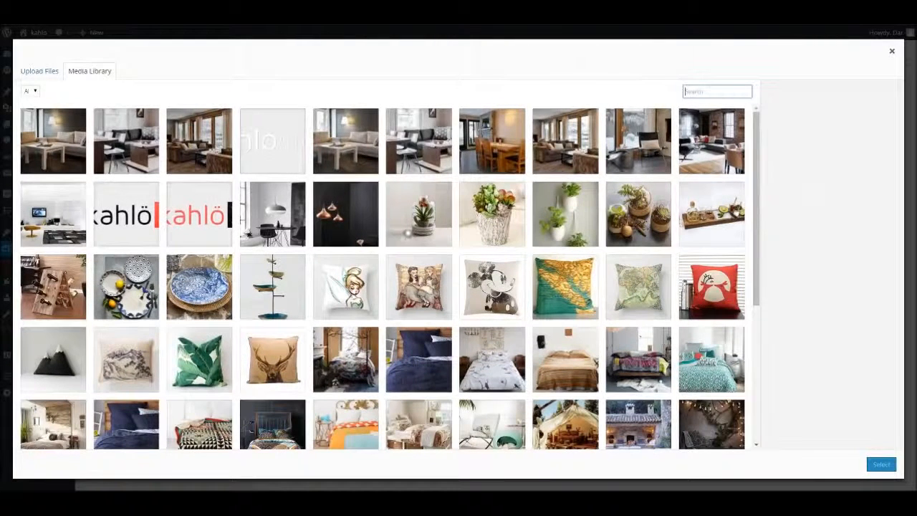
click(501, 154)
click(569, 143)
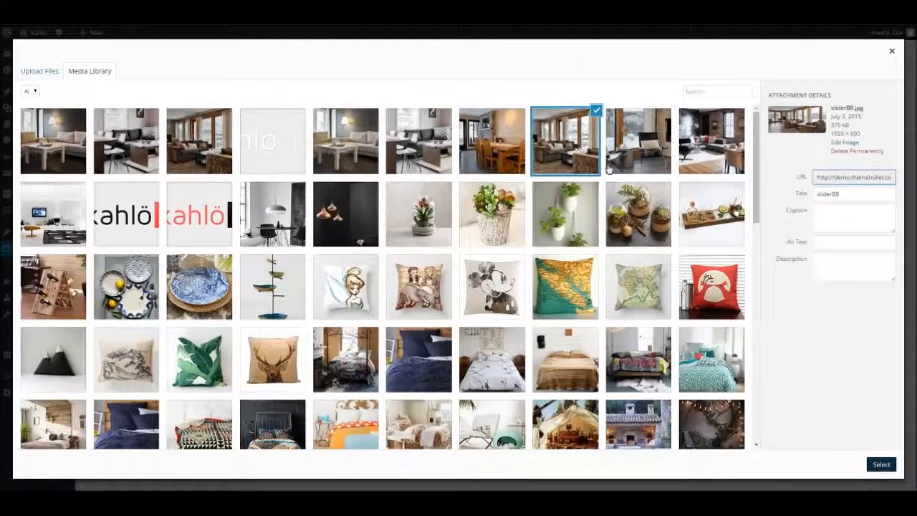
click(881, 464)
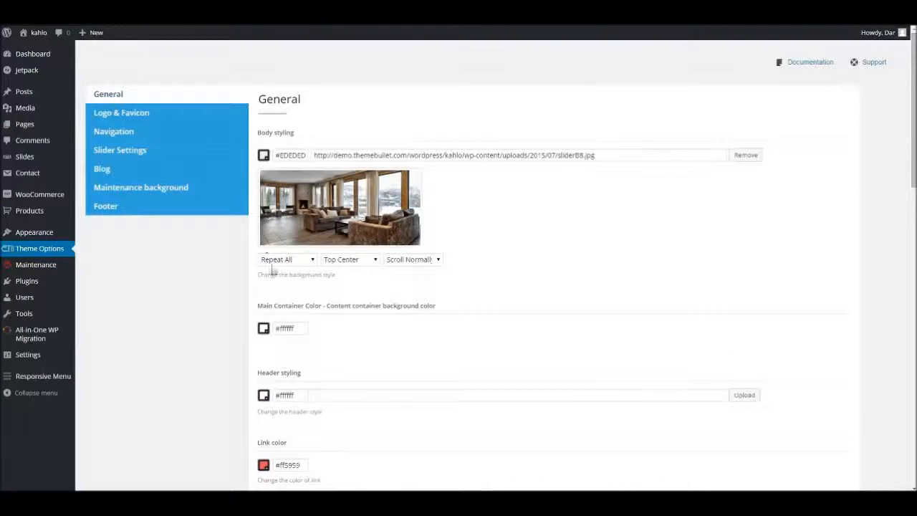
Set the body background image's scroll behavior to Fixed in Place.
click(307, 263)
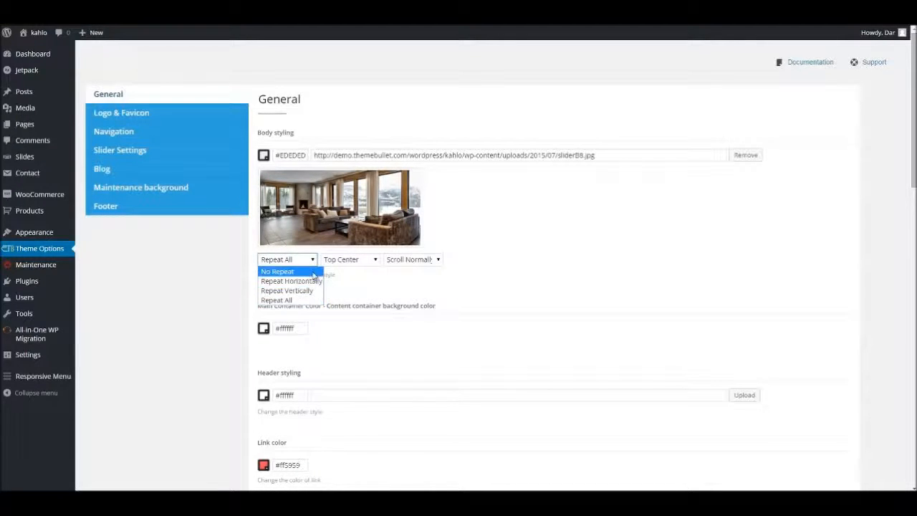
click(358, 262)
click(358, 262)
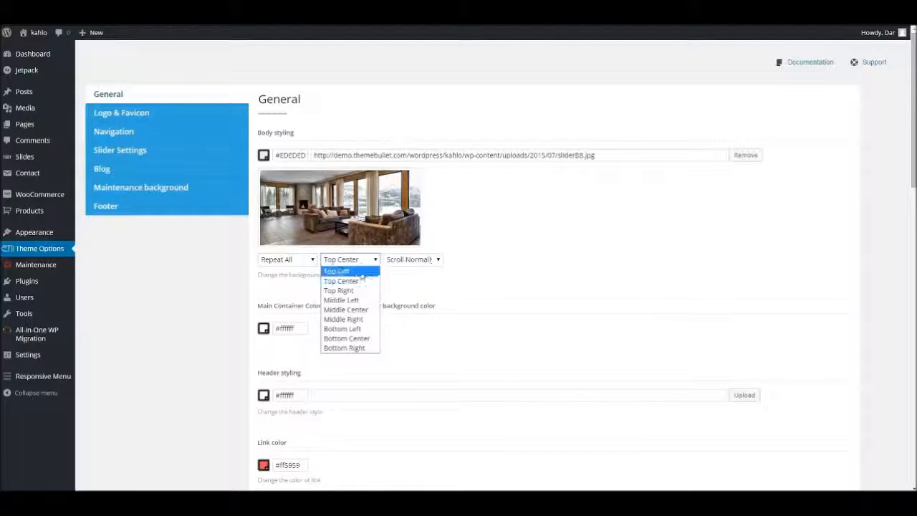
click(424, 262)
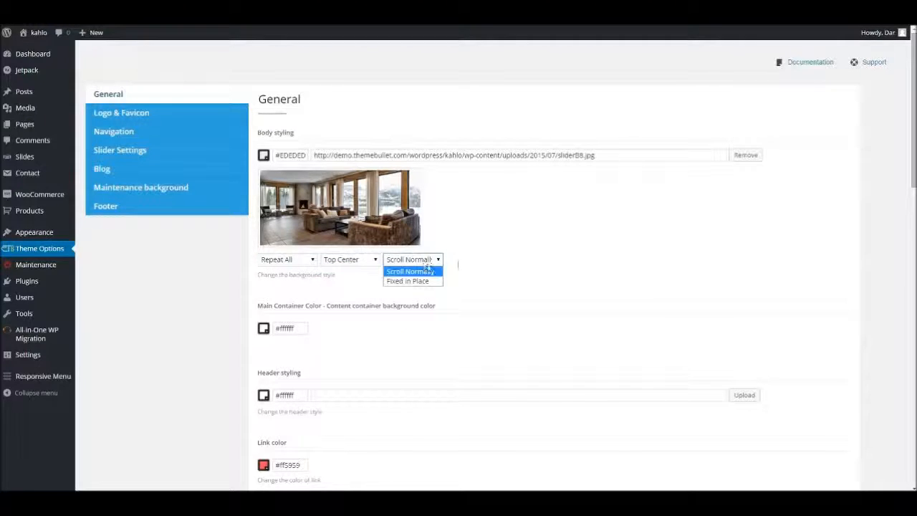
click(424, 260)
click(424, 260)
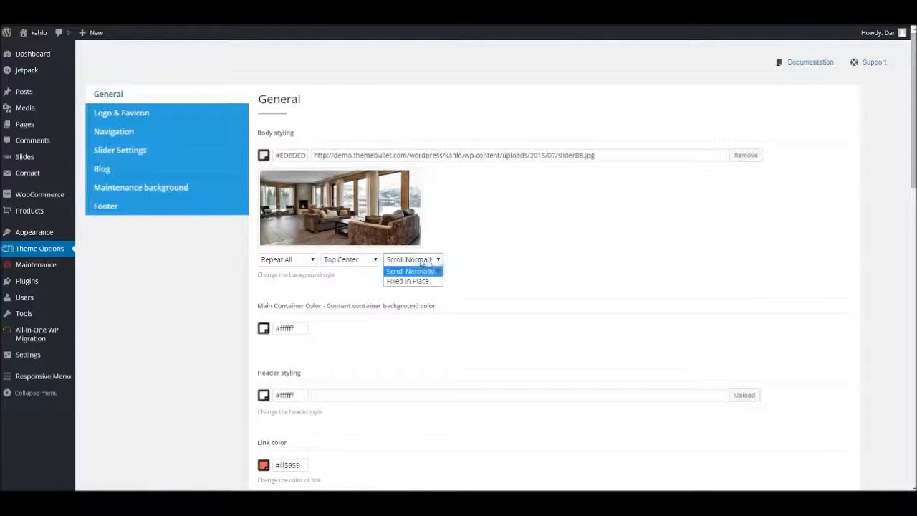
click(482, 256)
click(415, 259)
click(415, 281)
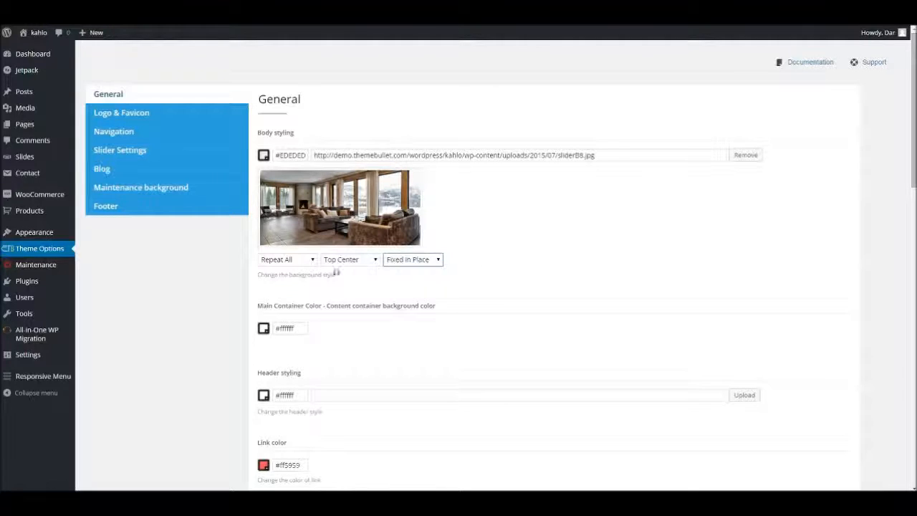
Set the body background image to No Repeat and its scroll behavior to Scroll Normally.
click(285, 261)
click(284, 273)
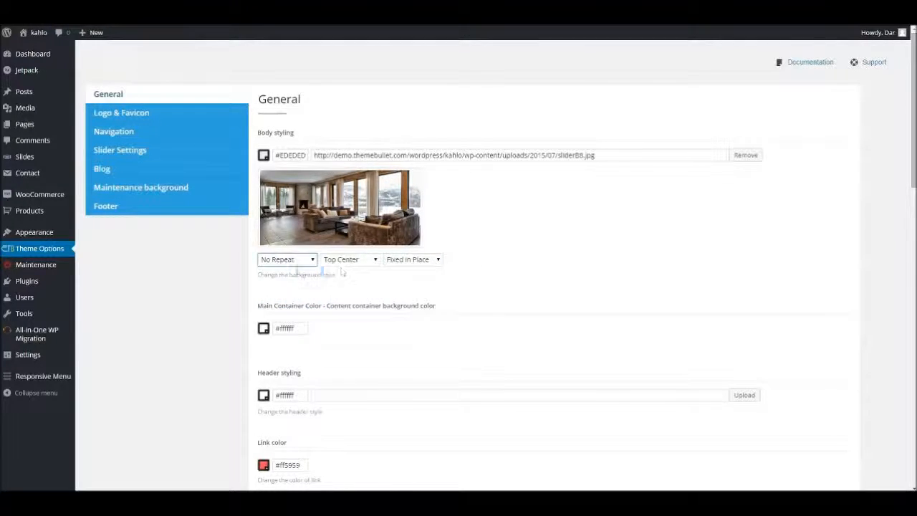
click(347, 264)
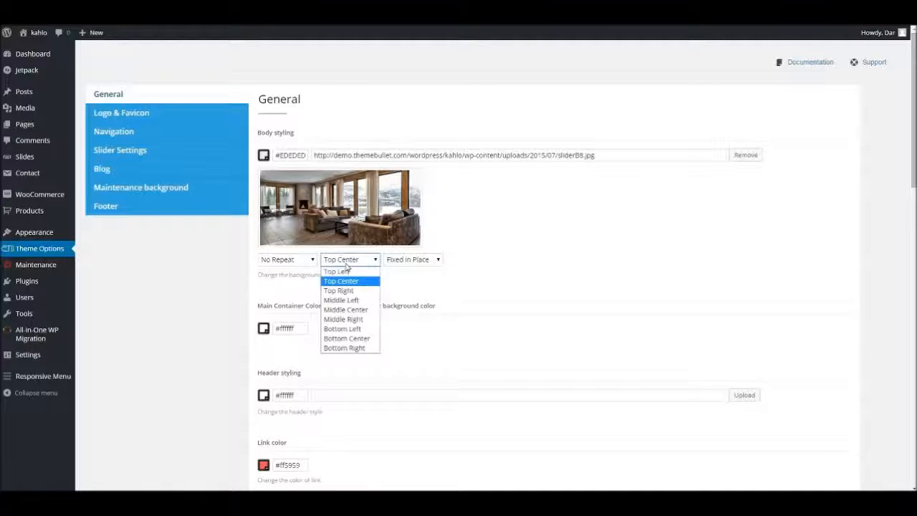
click(420, 260)
click(414, 278)
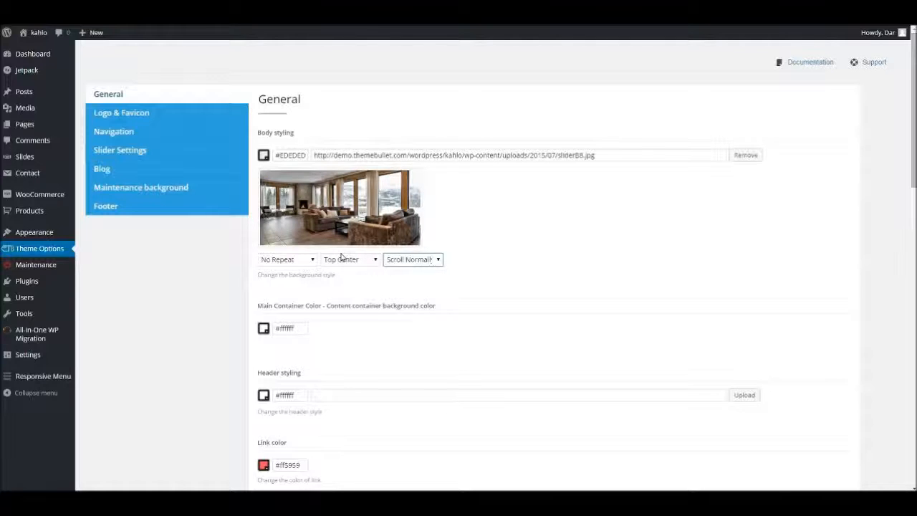
Remove the body background image and change the body background color to #c7cad6.
click(742, 154)
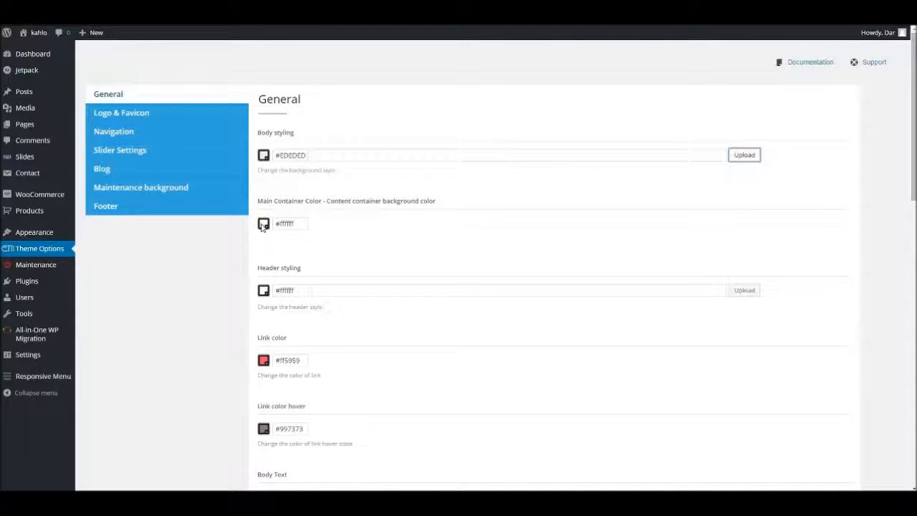
click(264, 156)
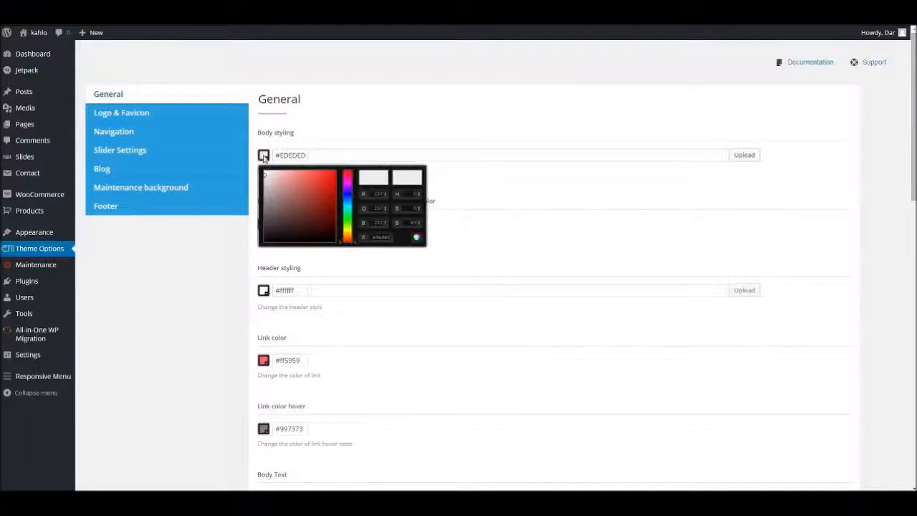
mouse_move(268, 176)
mouse_down()
mouse_move(272, 197)
mouse_move(310, 195)
mouse_move(303, 224)
mouse_move(347, 202)
mouse_move(269, 181)
mouse_up()
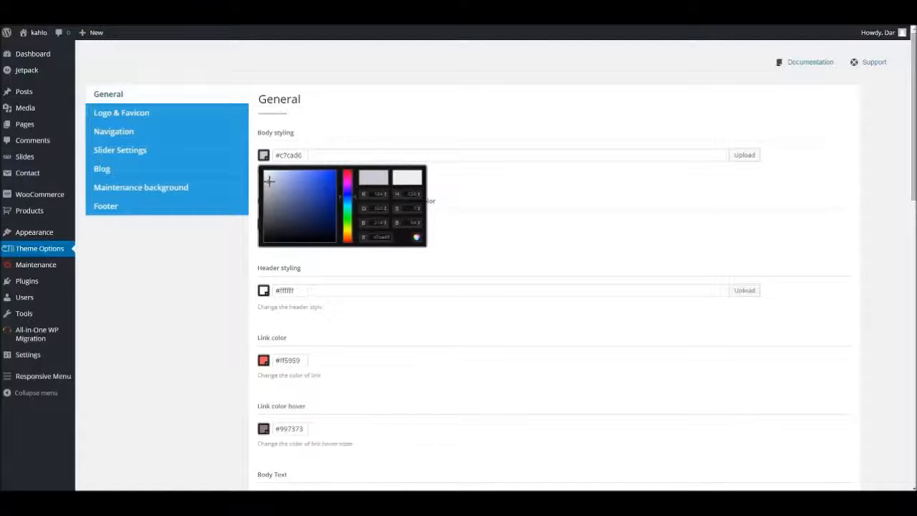
click(504, 202)
Save the theme options with the changed body color.
scroll(473, 201, down, 2)
scroll(430, 208, up, 2)
scroll(636, 278, down, 7)
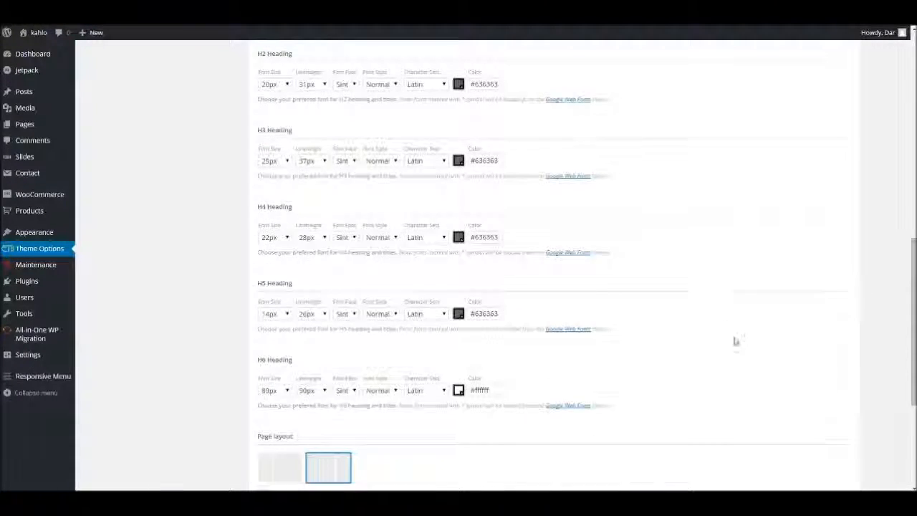
scroll(723, 326, down, 3)
click(827, 441)
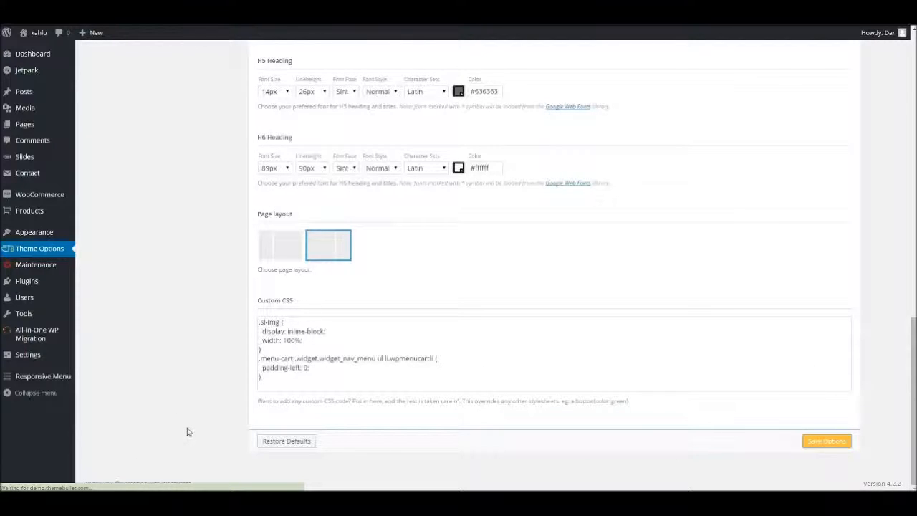
Switch to the kahlo site's blog page and check the body background color around the posts.
key(ctrl+Tab)
click(204, 52)
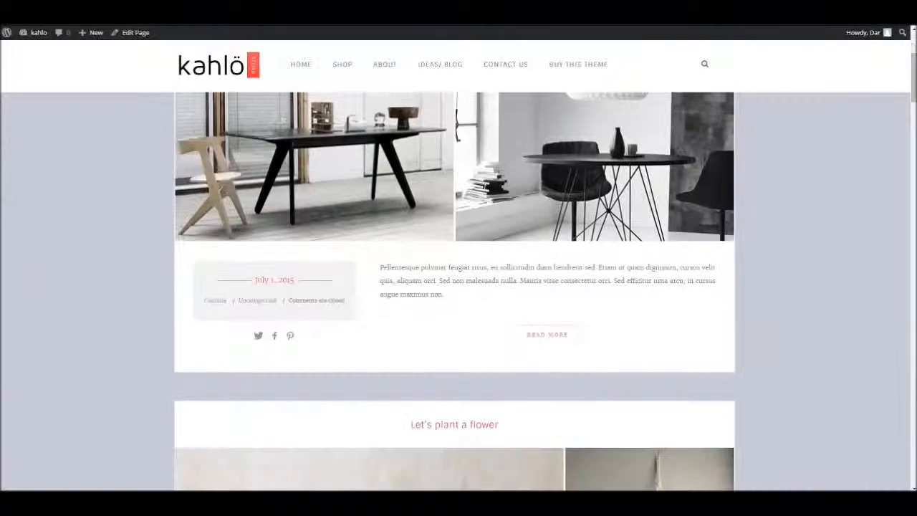
scroll(456, 263, down, 8)
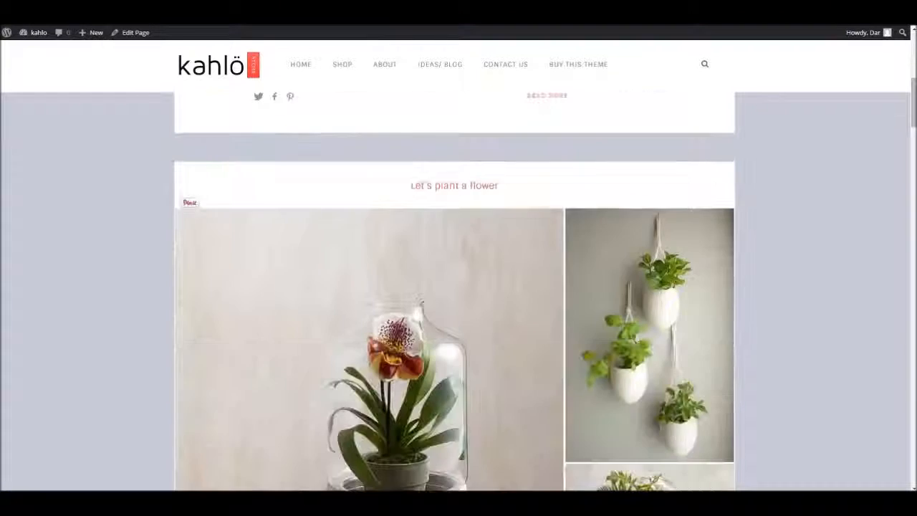
scroll(456, 264, up, 4)
Return to the Theme Options, set the body background color to #ededed, and save the options.
key(alt+Tab)
drag(280, 155, 322, 161)
text(#ec)
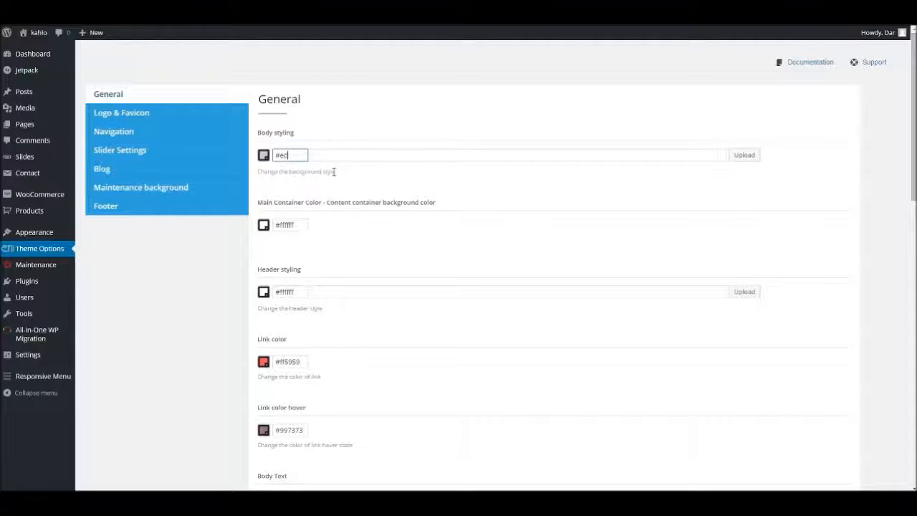
text(deded)
scroll(745, 272, down, 2)
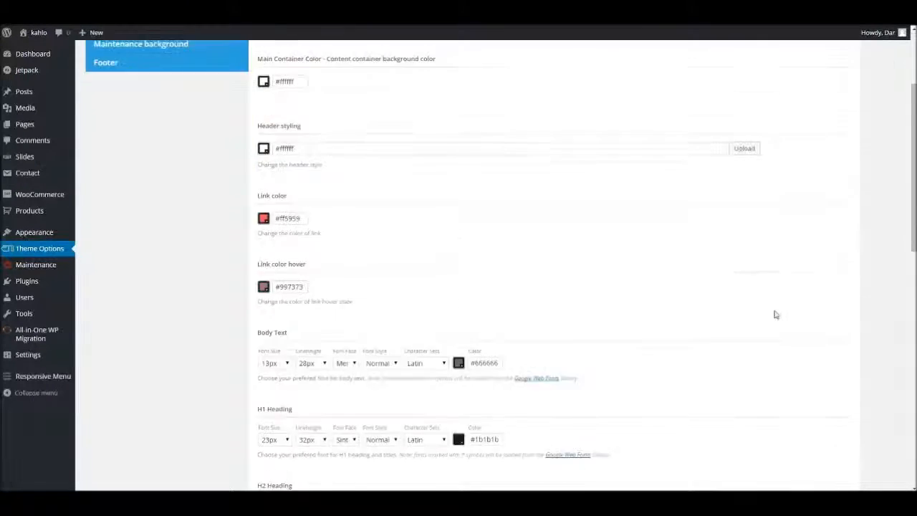
scroll(681, 286, up, 1)
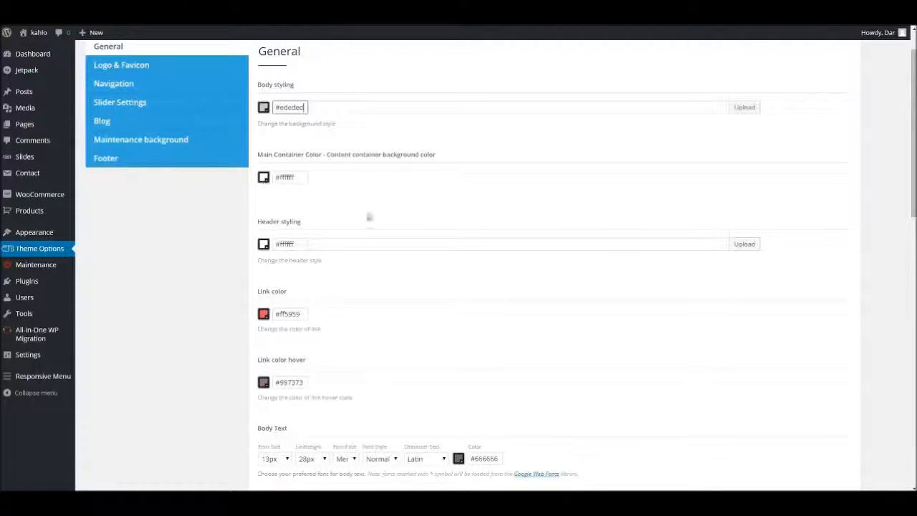
scroll(769, 320, down, 15)
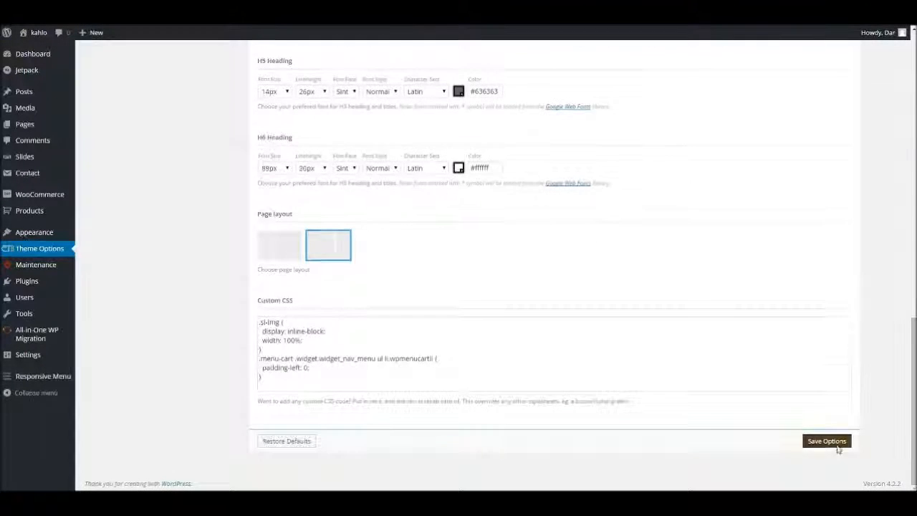
click(831, 444)
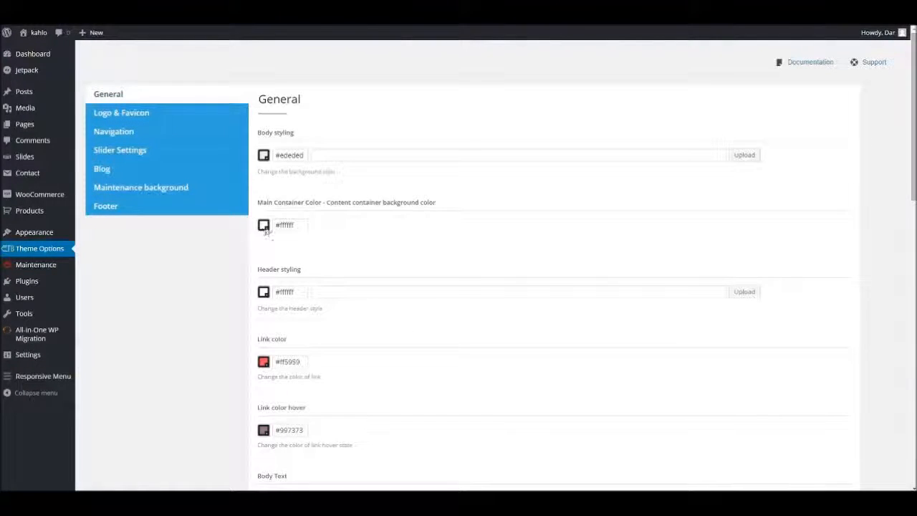
Change the main container background color to #b8b8b8, checking the content container on the site's blog page.
click(265, 225)
drag(272, 245, 264, 257)
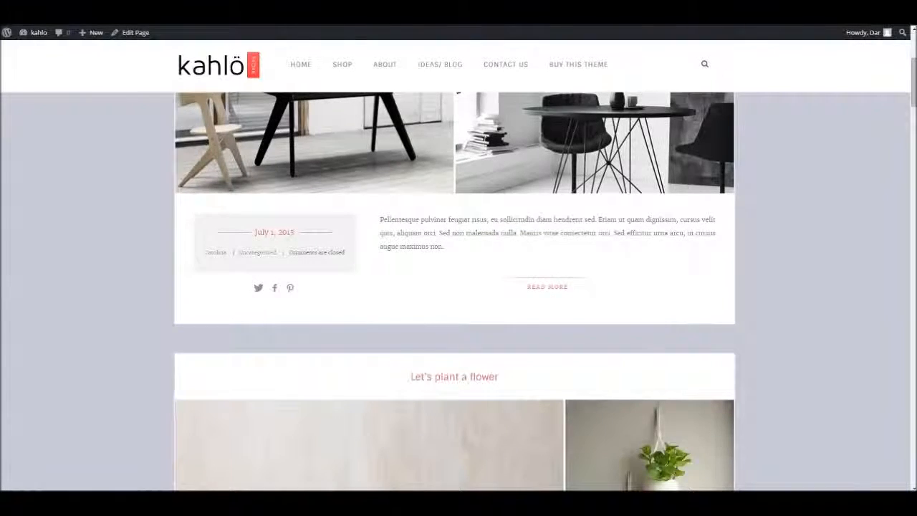
scroll(454, 292, down, 8)
scroll(454, 286, up, 2)
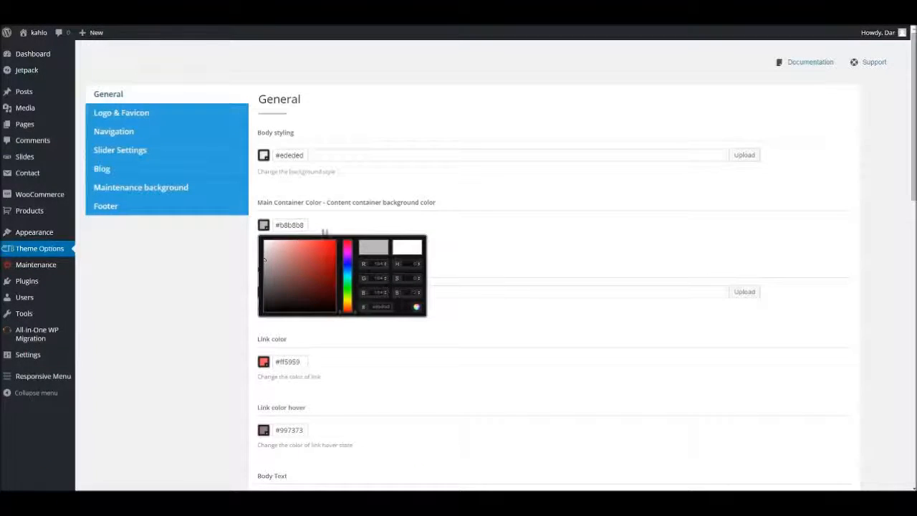
drag(349, 270, 346, 277)
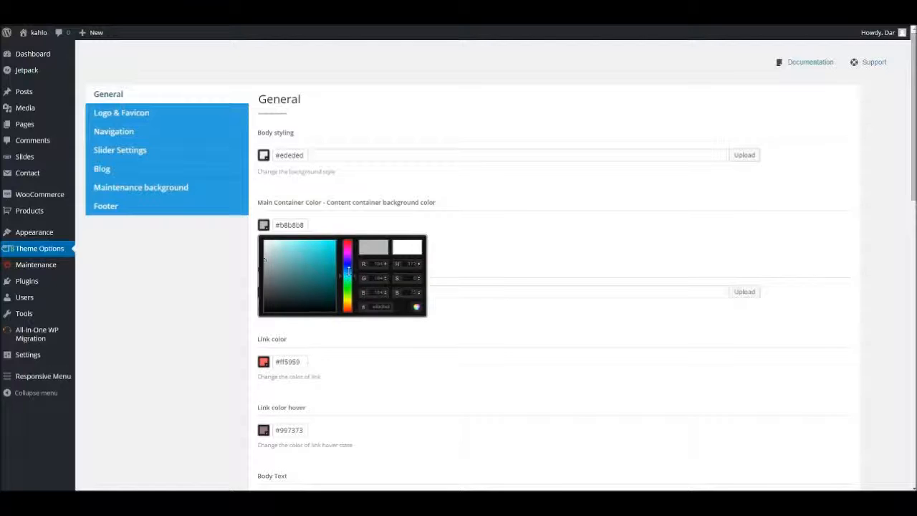
click(496, 242)
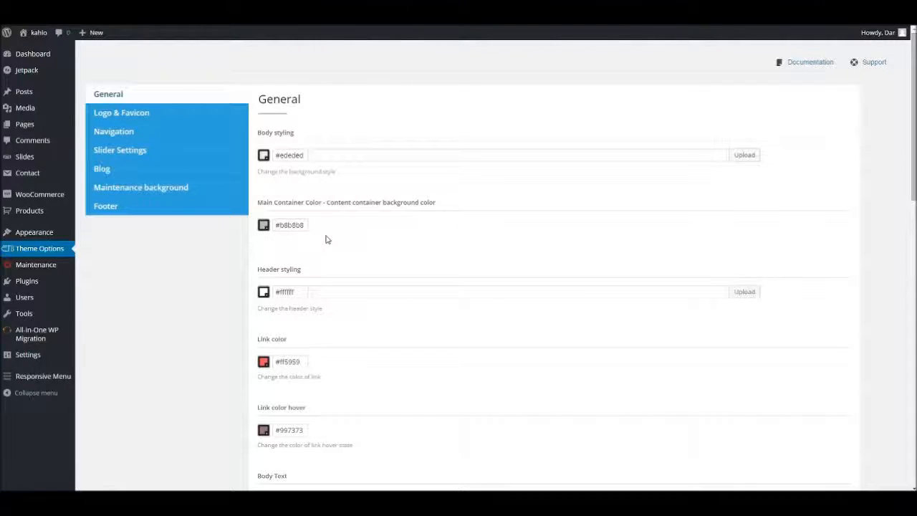
Darken the main container background color to #424242.
scroll(312, 270, down, 3)
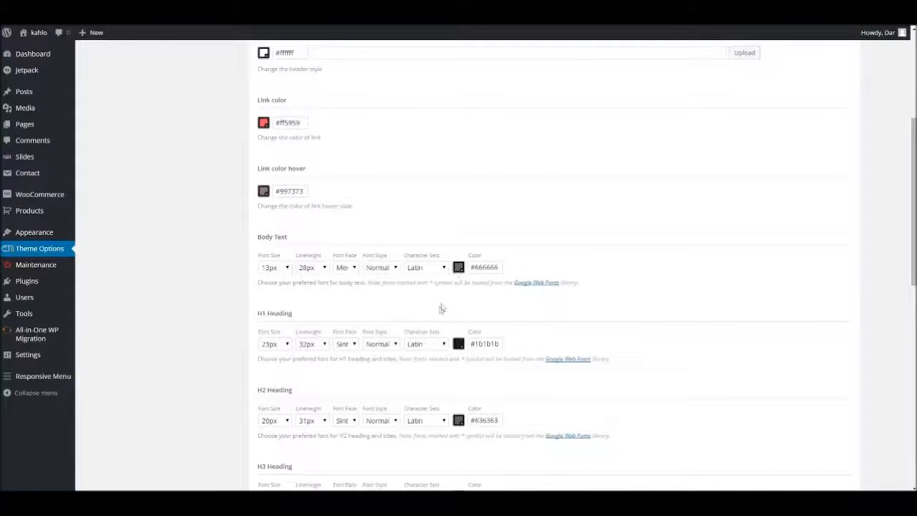
scroll(438, 324, up, 3)
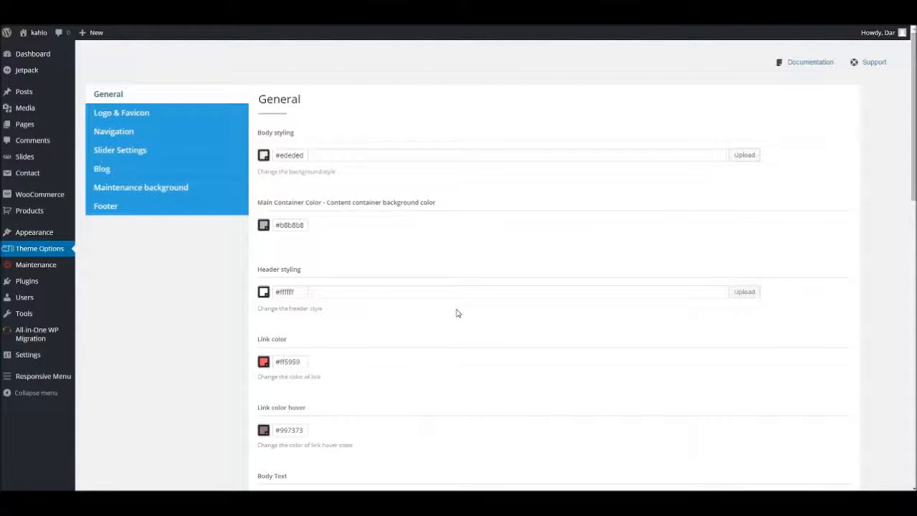
scroll(391, 268, down, 3)
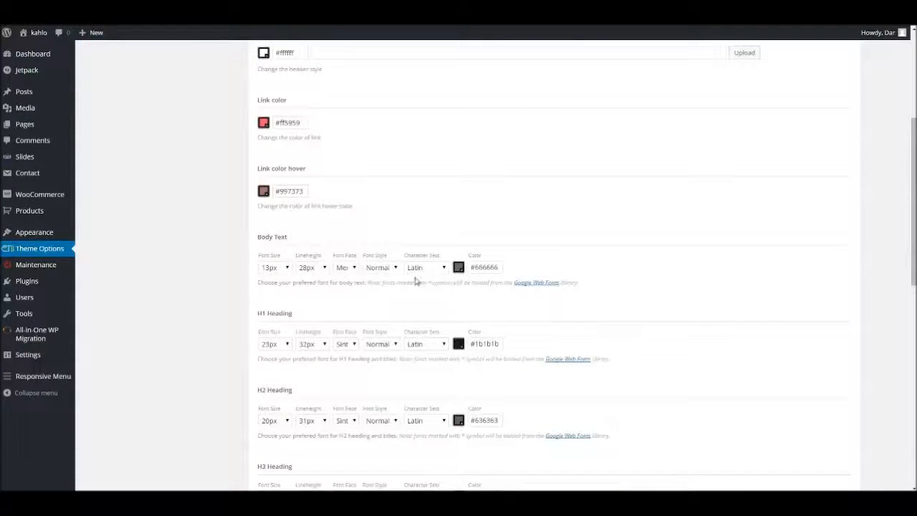
scroll(416, 280, up, 2)
scroll(393, 283, up, 1)
click(264, 177)
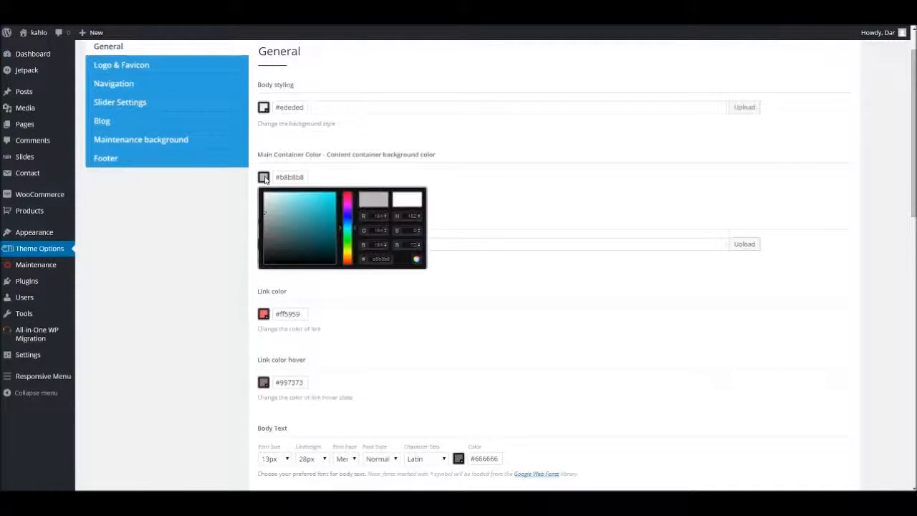
drag(269, 198, 263, 247)
click(581, 267)
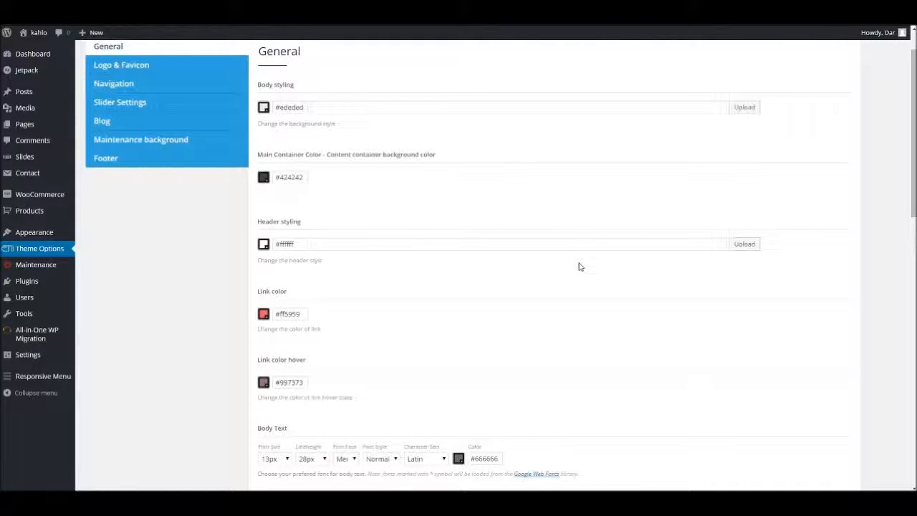
Set the body text color to the light grey #f0f0f0 and save the options.
scroll(407, 235, down, 3)
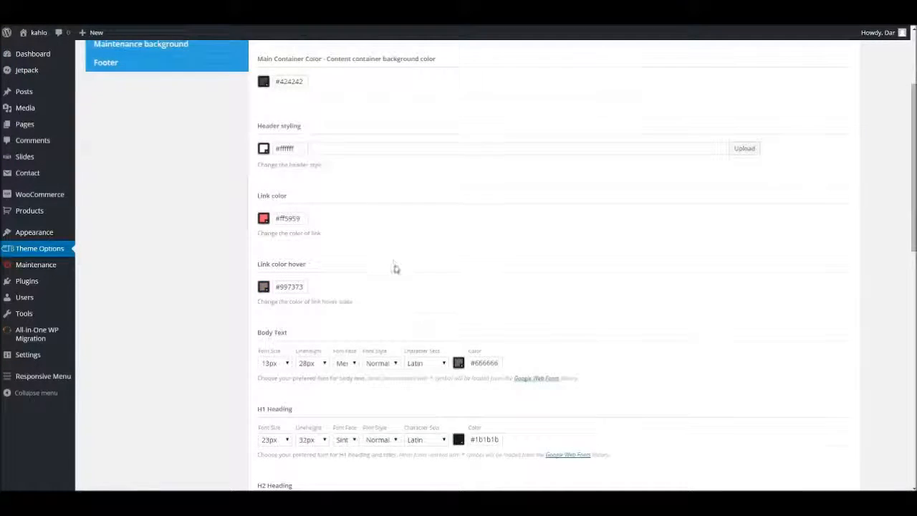
click(459, 317)
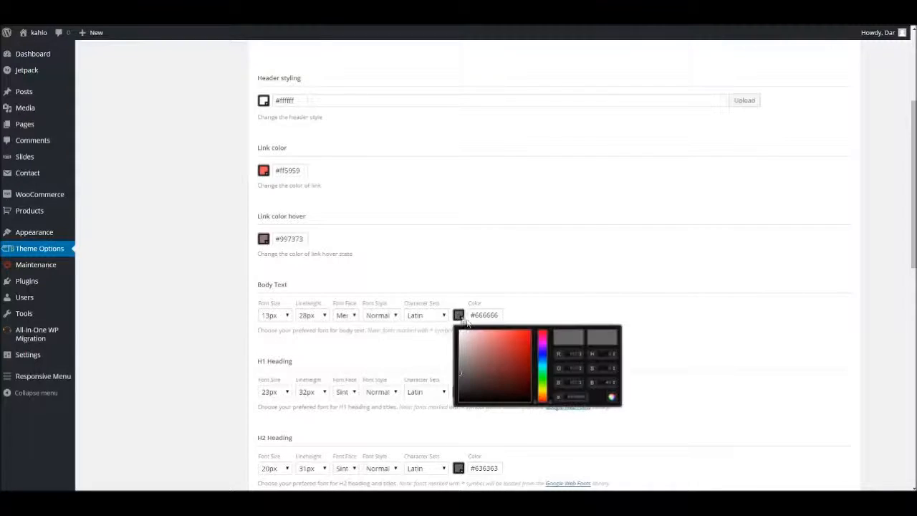
drag(464, 337, 460, 333)
click(759, 337)
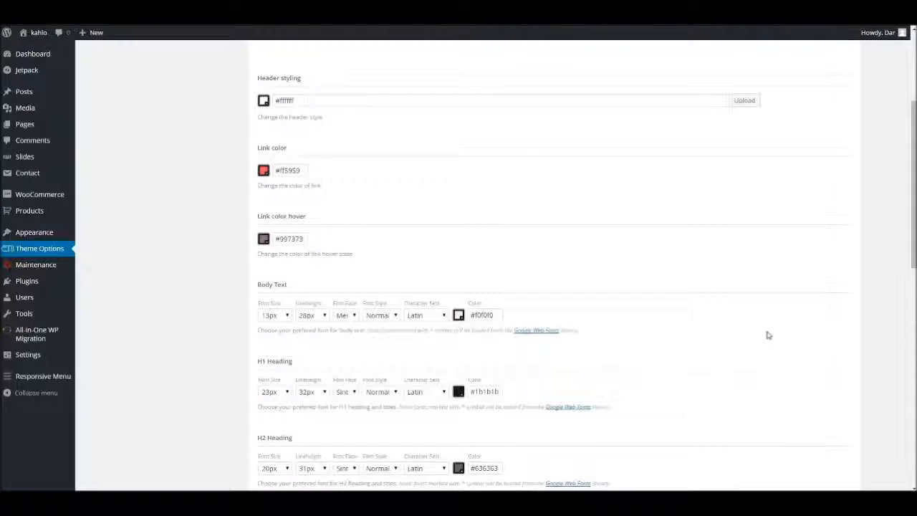
scroll(767, 334, down, 8)
click(828, 441)
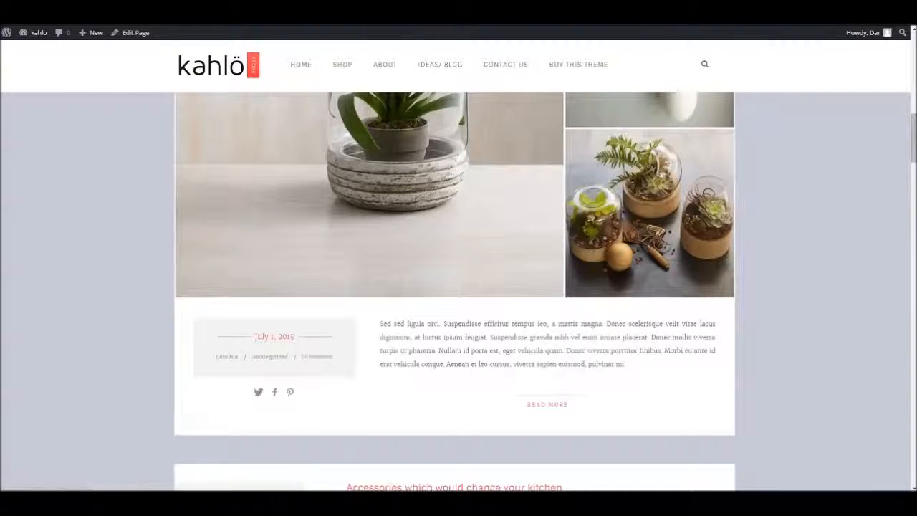
Check the container background and body text colors on the posts of the site's blog page.
scroll(458, 286, up, 5)
scroll(458, 287, up, 8)
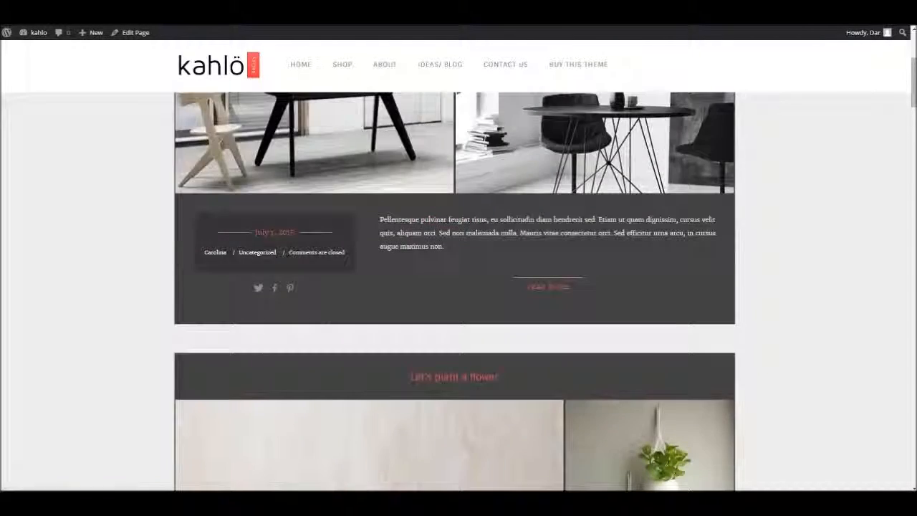
scroll(459, 287, down, 3)
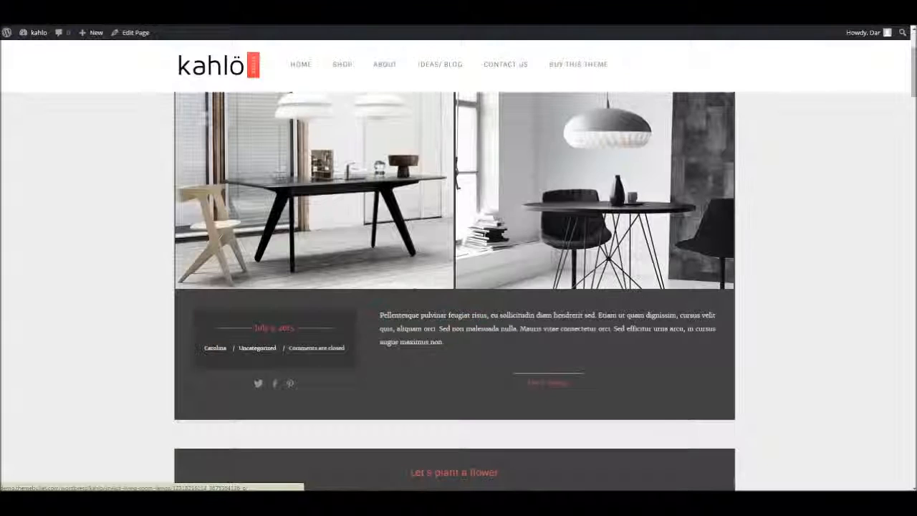
scroll(458, 287, up, 3)
scroll(458, 287, down, 3)
scroll(459, 286, up, 3)
scroll(459, 287, down, 8)
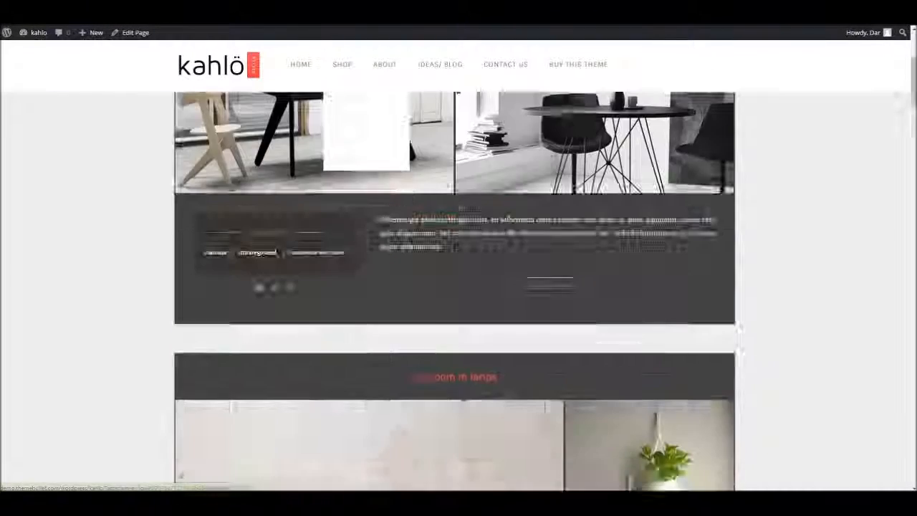
scroll(458, 287, up, 6)
scroll(458, 287, up, 2)
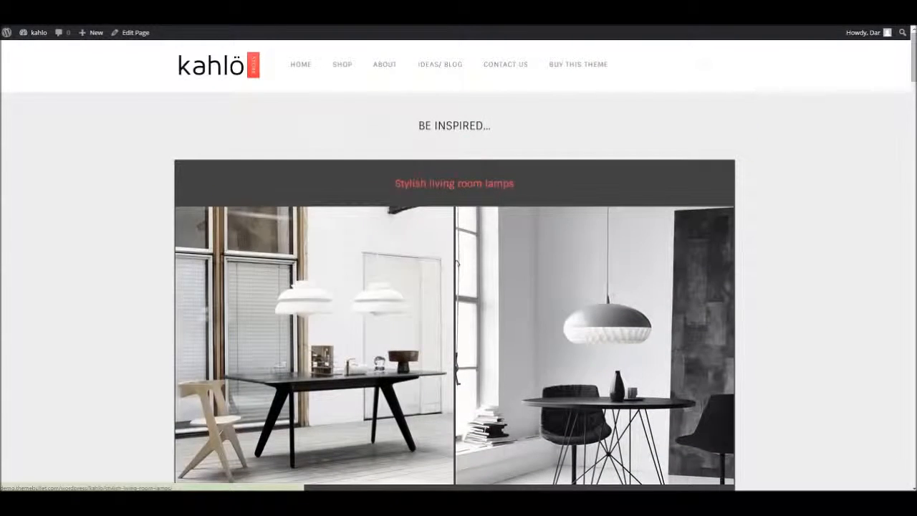
Open the "Stylish living room lamps" post and check its container background and text.
click(459, 184)
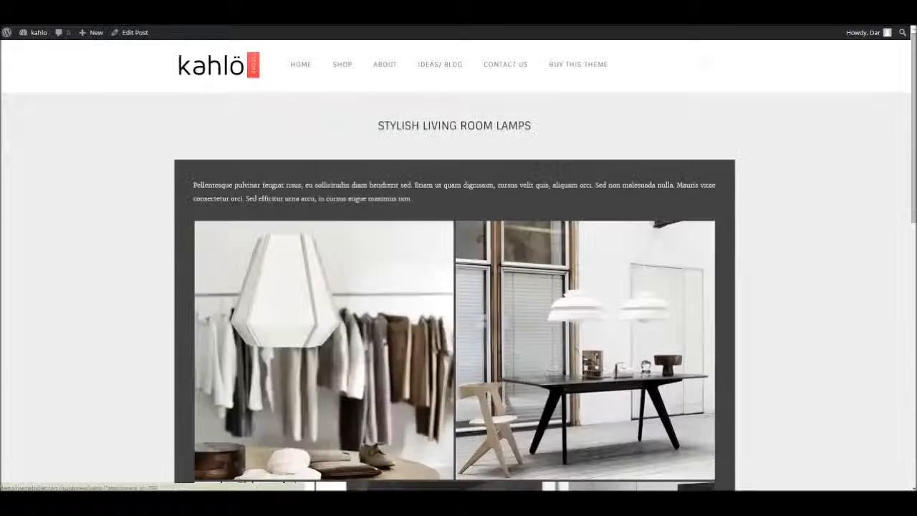
scroll(376, 315, down, 2)
scroll(459, 287, down, 3)
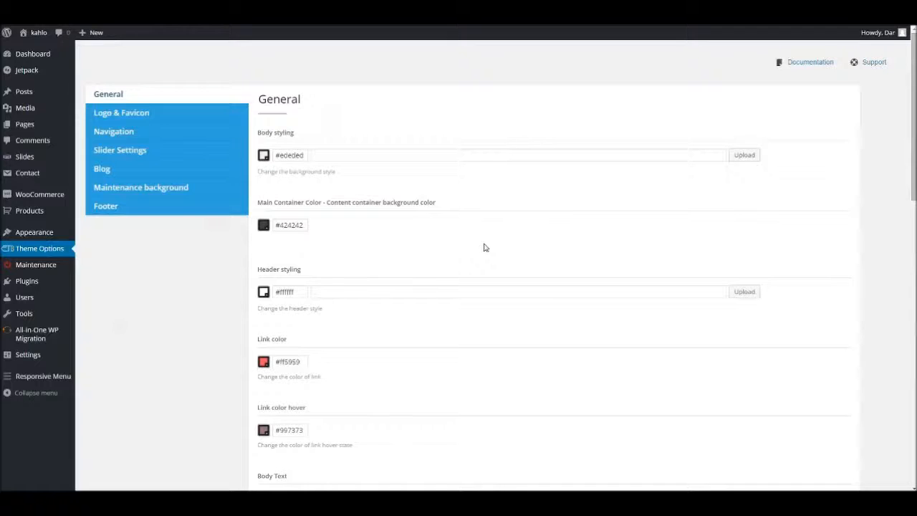
Return to the Theme Options and set the main container background color to #242424.
drag(279, 225, 330, 225)
text(242424)
scroll(747, 317, down, 3)
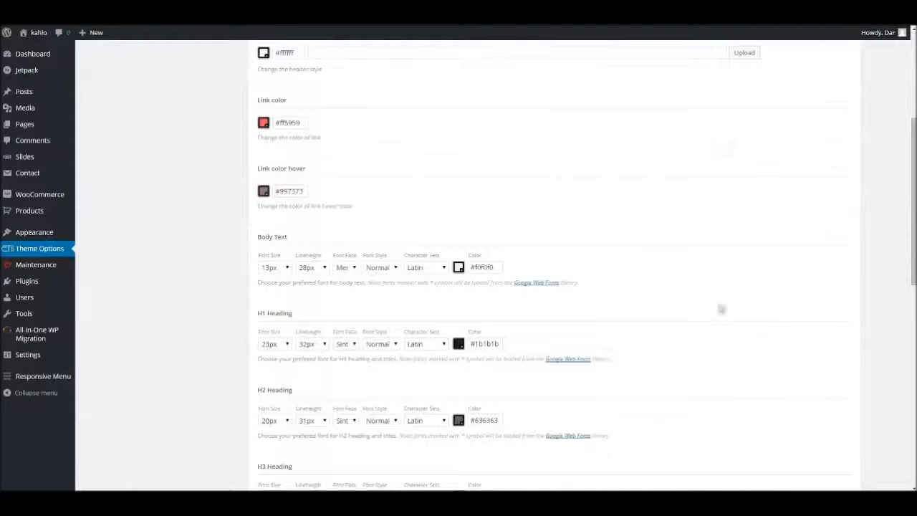
scroll(718, 309, up, 1)
Pick the dark bluish grey #37373b as the main container background color and save the options.
click(263, 129)
click(295, 170)
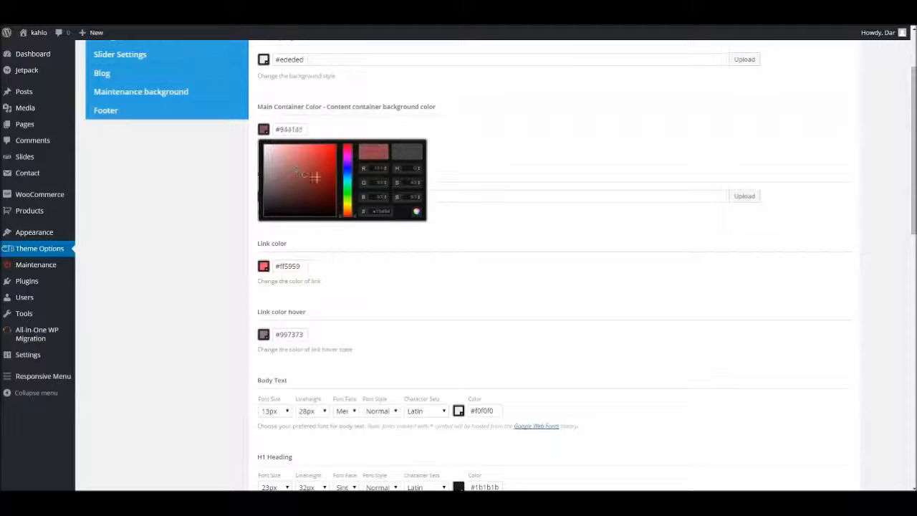
mouse_move(347, 150)
mouse_down()
mouse_move(346, 167)
mouse_move(271, 198)
mouse_up()
click(506, 212)
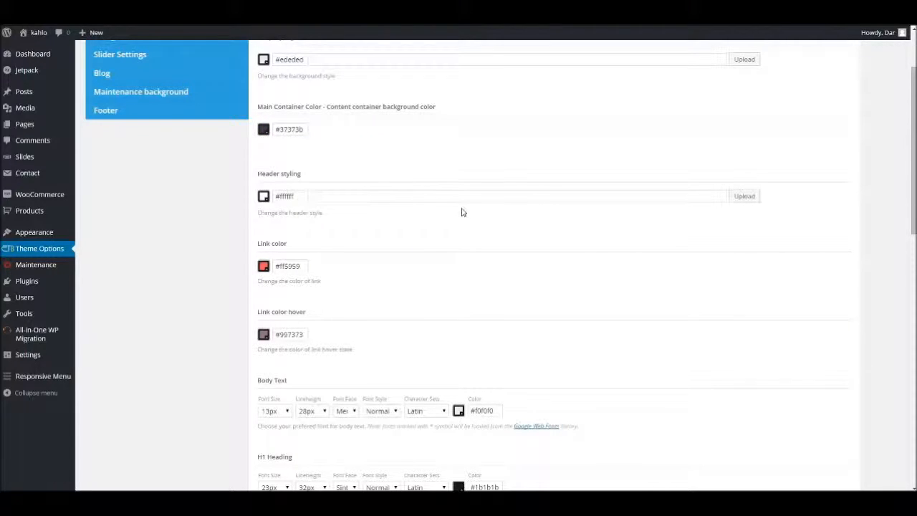
scroll(270, 143, down, 10)
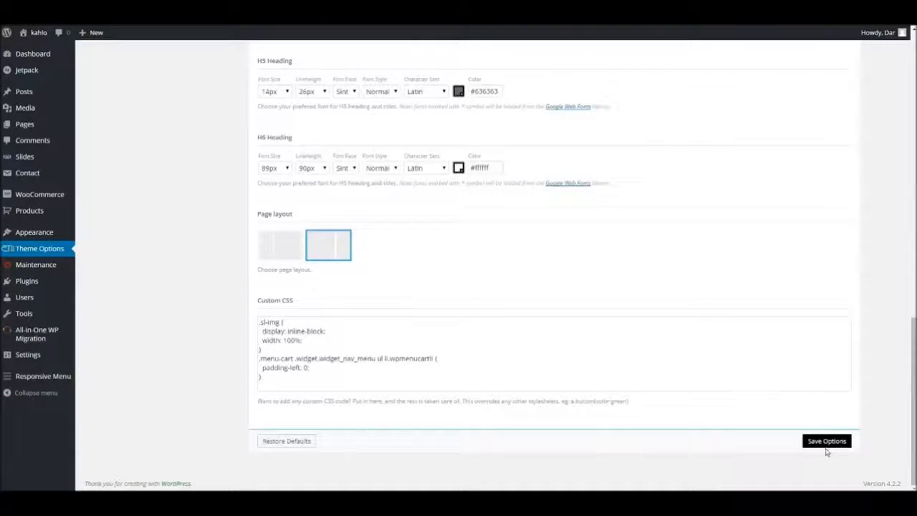
click(824, 442)
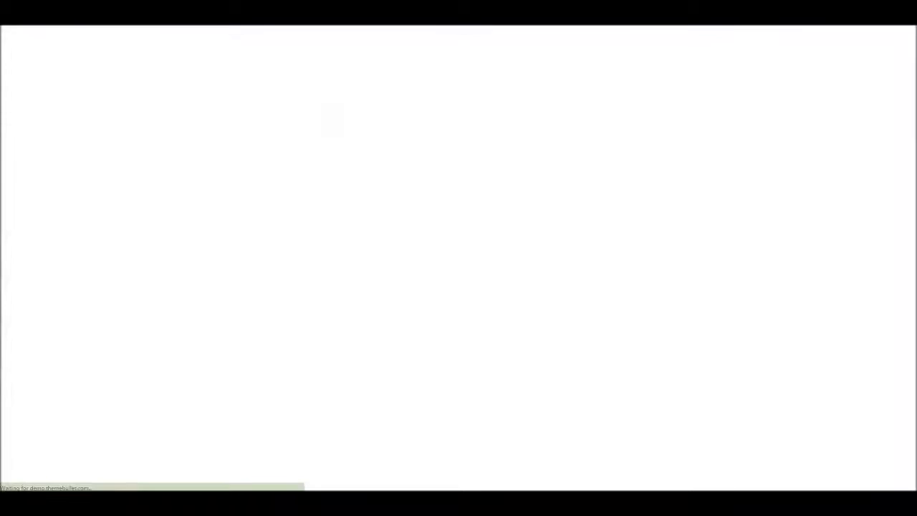
Check the main container background color along the "Stylish living room lamps" post on the site.
scroll(454, 287, up, 6)
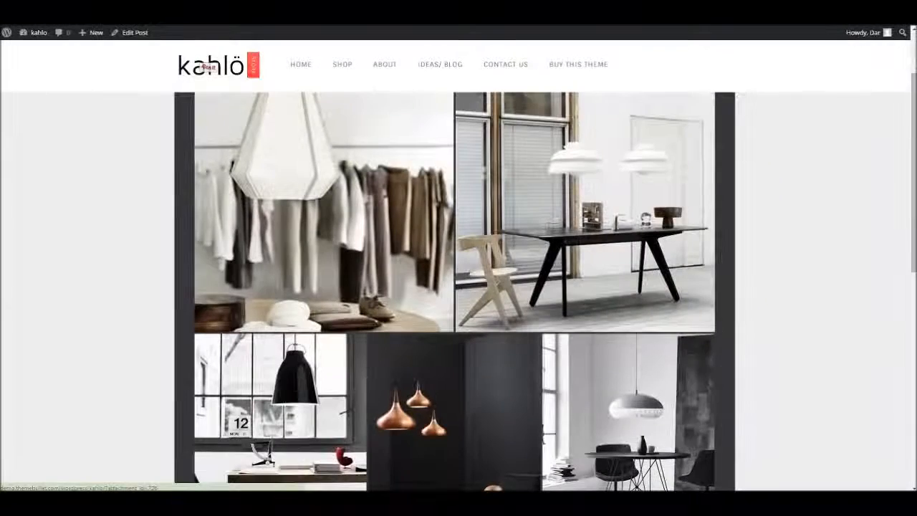
scroll(454, 287, down, 8)
scroll(459, 287, down, 4)
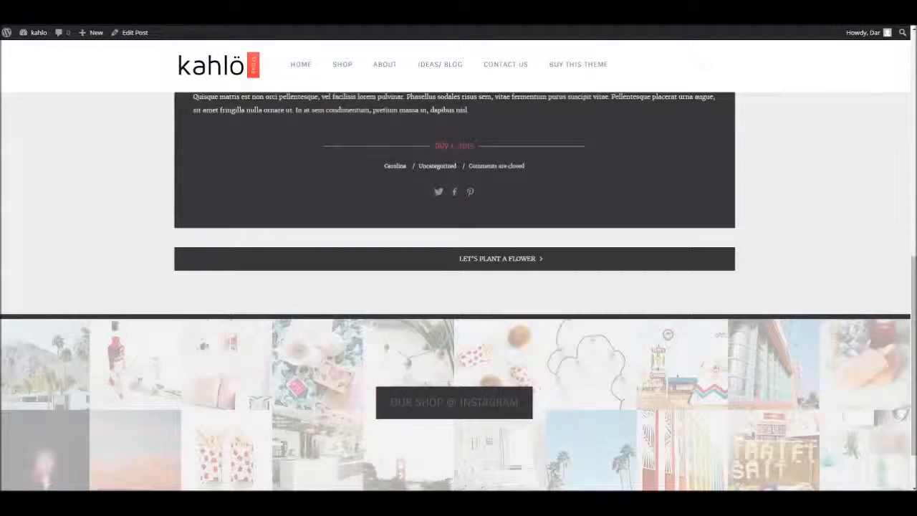
scroll(459, 287, up, 8)
scroll(454, 287, up, 1)
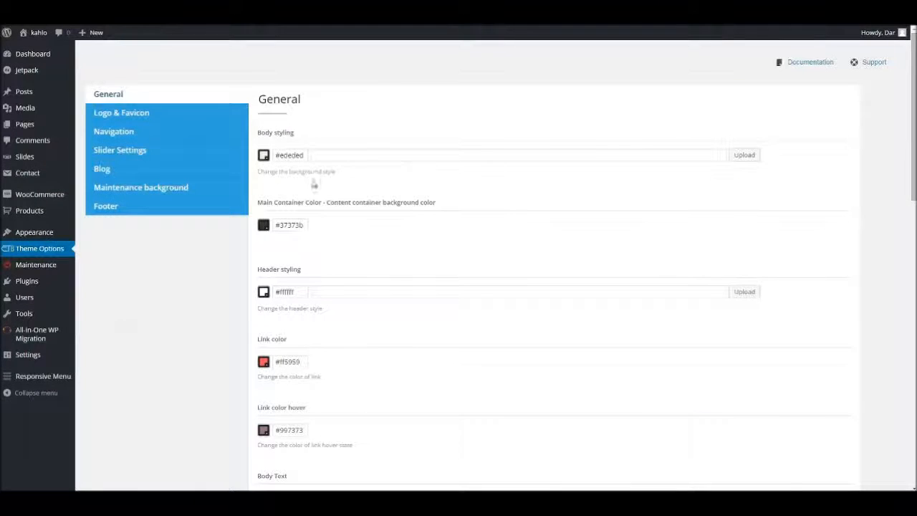
Copy the main container color #37373b into the body background color and save the options.
drag(280, 225, 308, 226)
key(ctrl+c)
drag(279, 155, 309, 155)
key(ctrl+v)
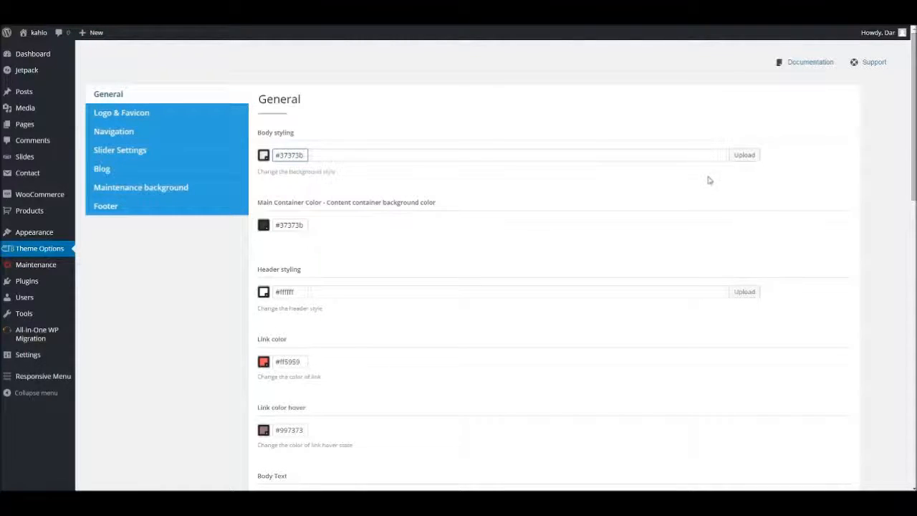
scroll(707, 180, down, 15)
click(834, 441)
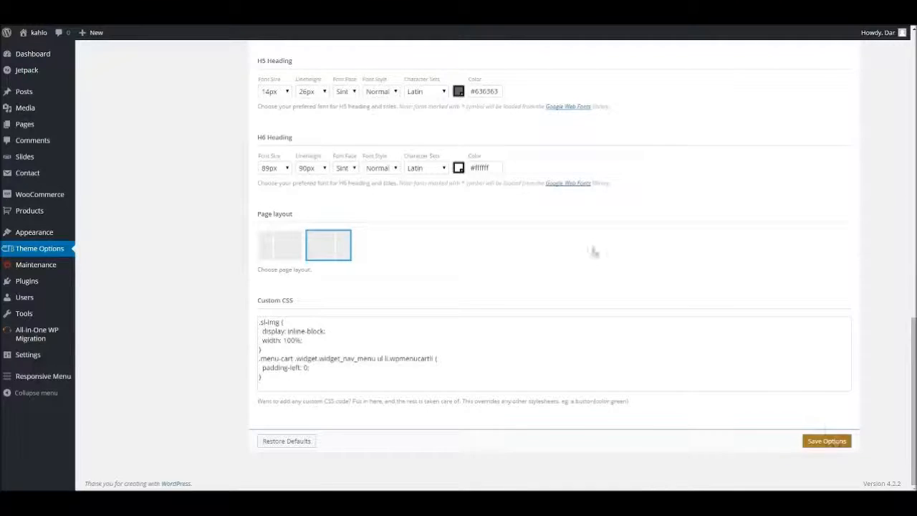
scroll(430, 227, up, 15)
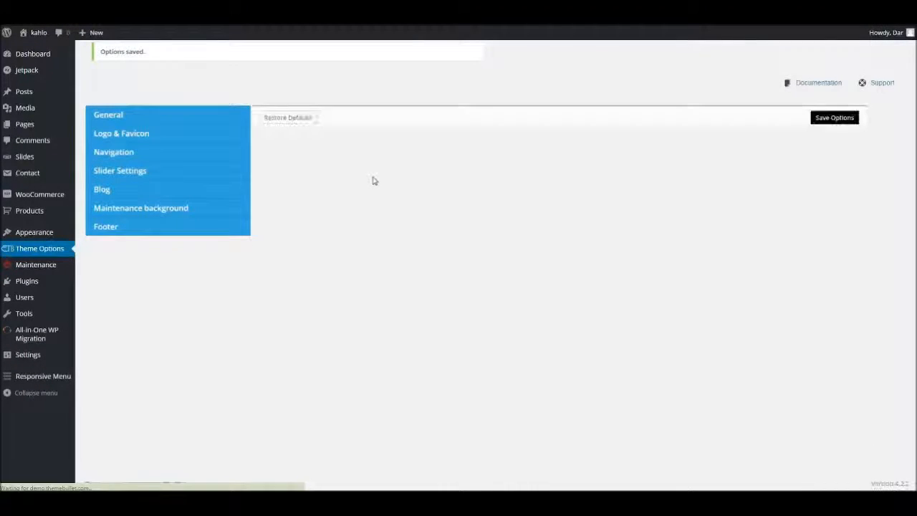
Switch to the site's blog page, reload it, and examine the posts with identical body and container backgrounds.
key(alt+Tab)
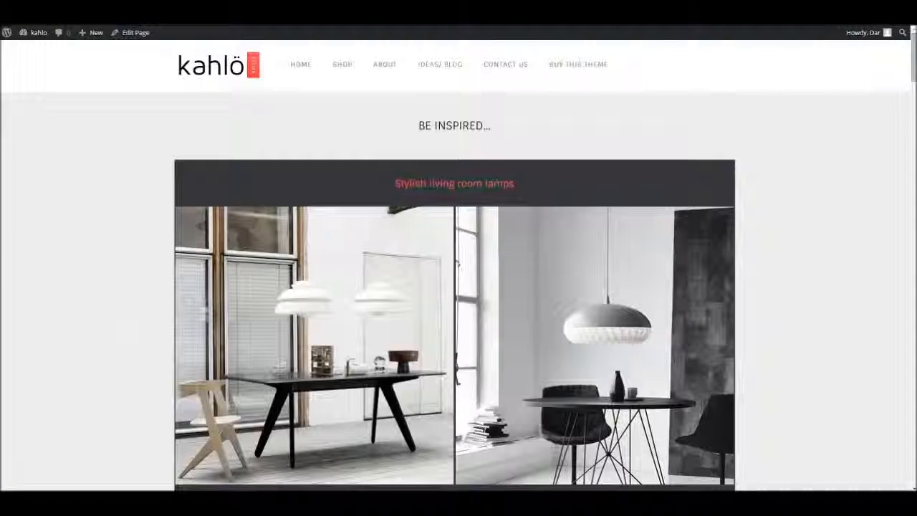
key(F5)
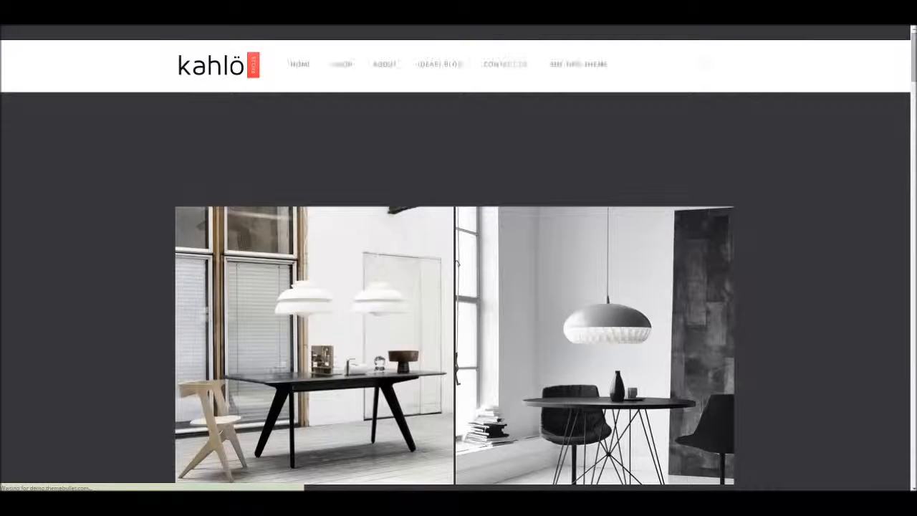
scroll(458, 287, down, 7)
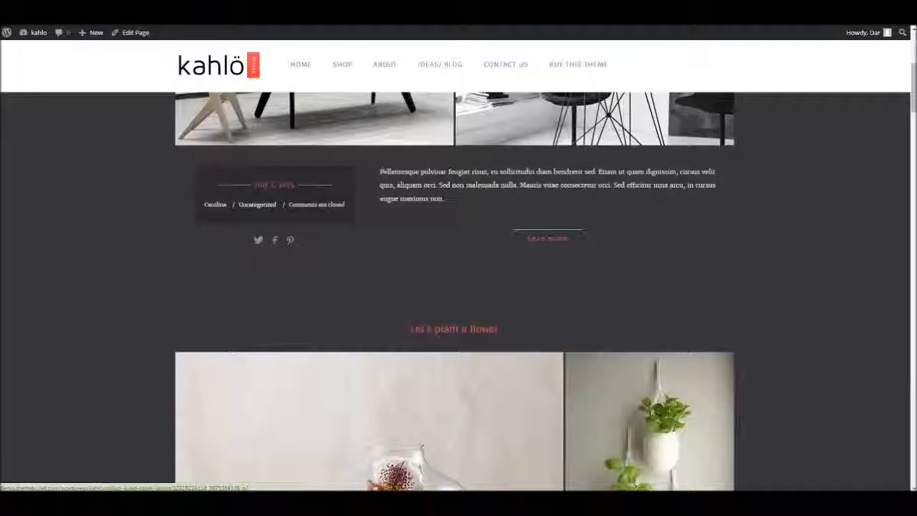
scroll(459, 286, down, 9)
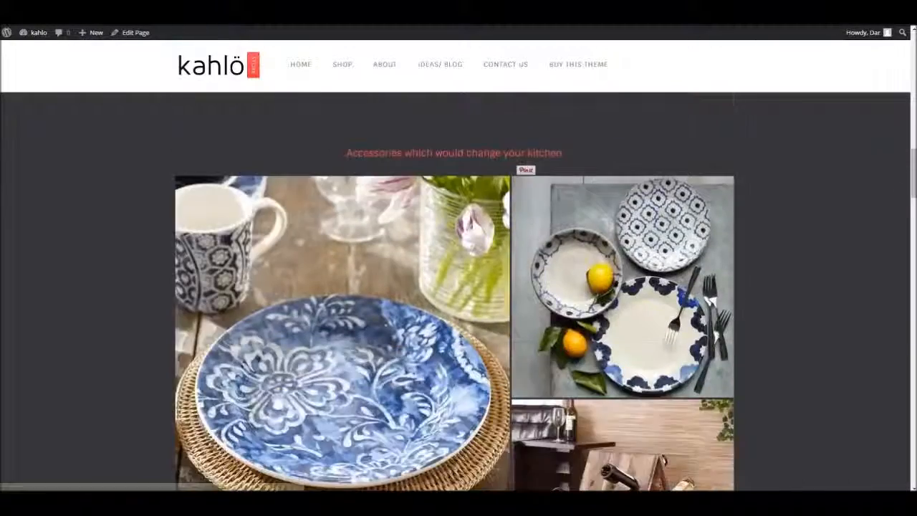
scroll(459, 286, up, 3)
scroll(458, 287, up, 5)
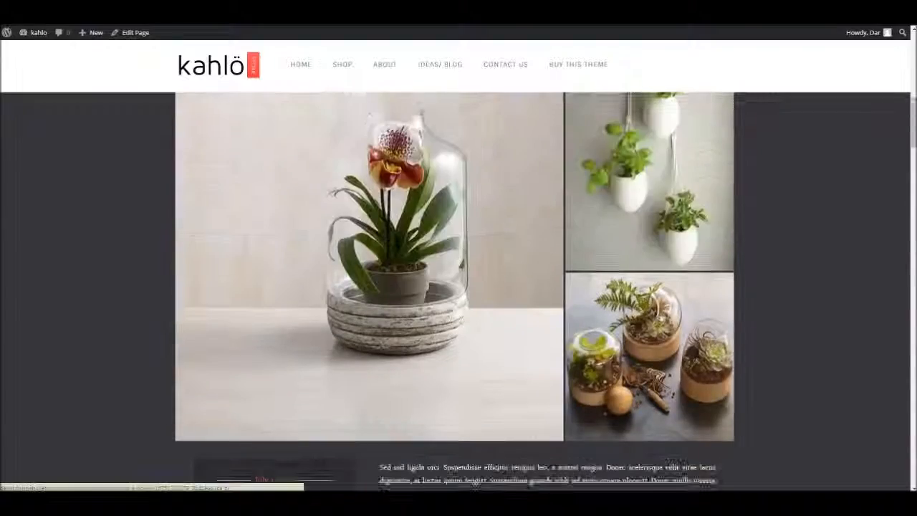
scroll(459, 286, down, 10)
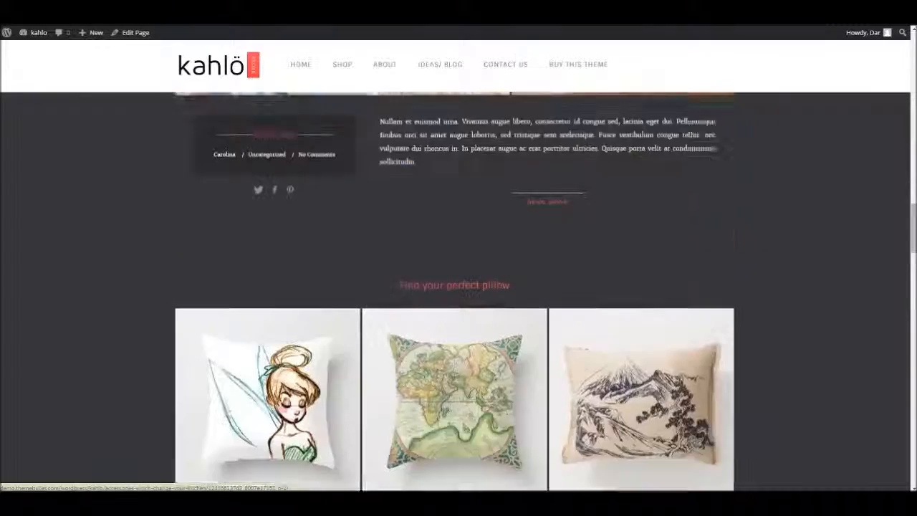
scroll(458, 286, down, 12)
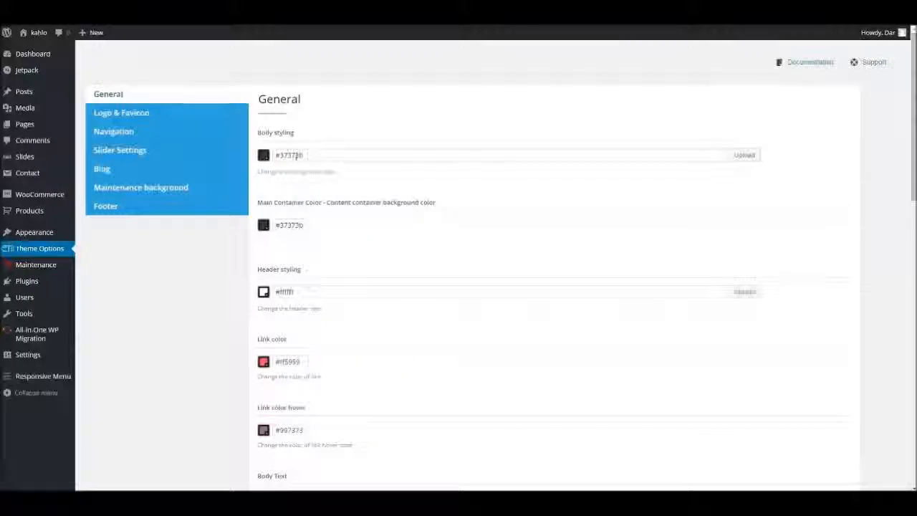
Return to the Theme Options and set the body background color to #ededed.
drag(278, 155, 338, 154)
text(#ededed)
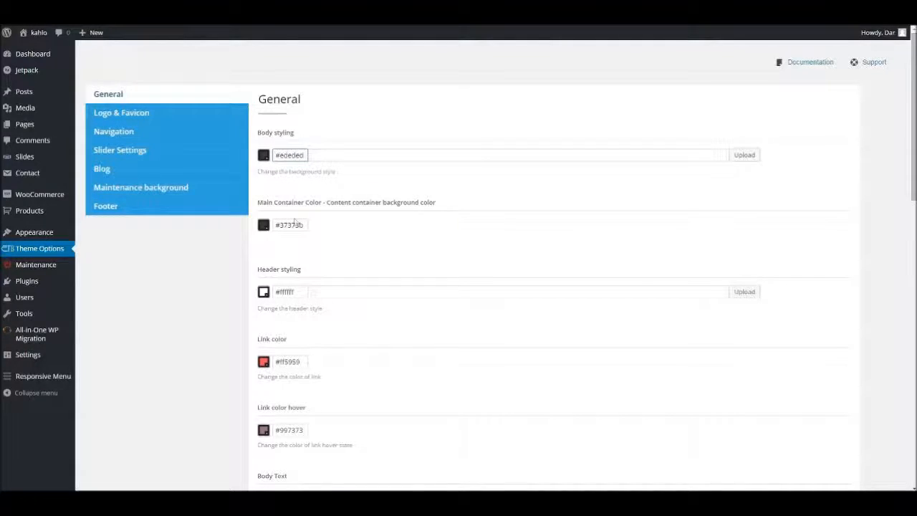
Set the main container background color to #ffffff in the General options and save the options.
scroll(304, 335, down, 3)
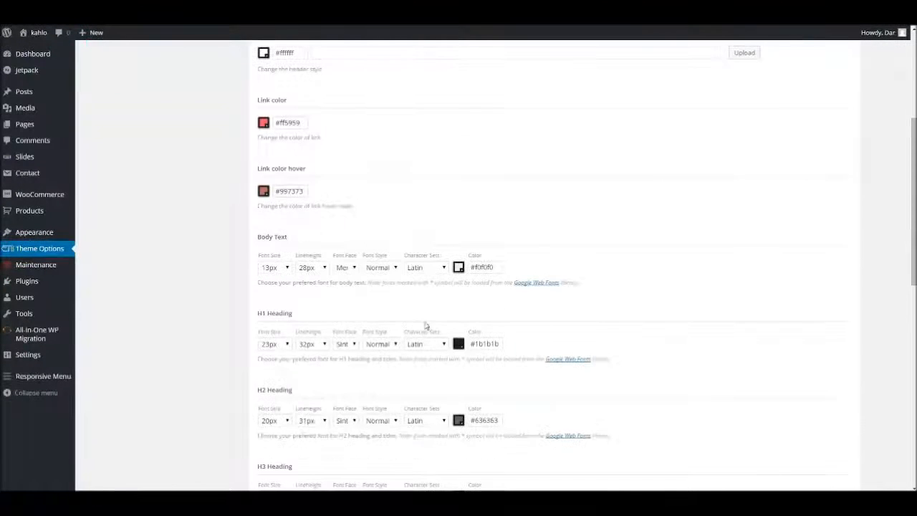
scroll(470, 343, down, 2)
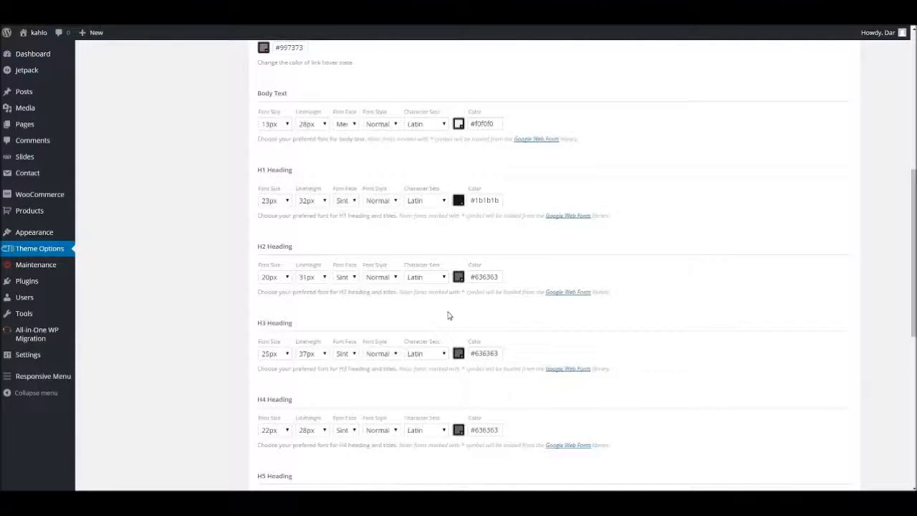
scroll(487, 244, up, 5)
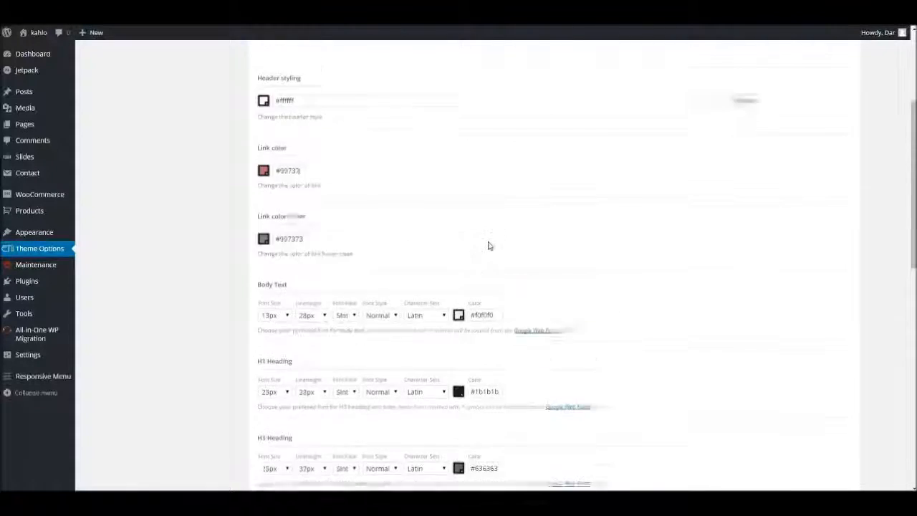
scroll(485, 313, down, 4)
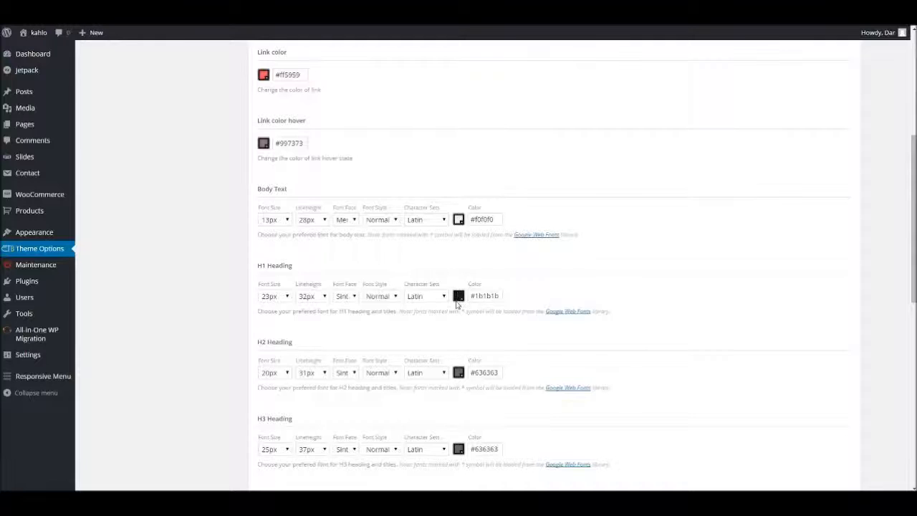
scroll(429, 294, up, 4)
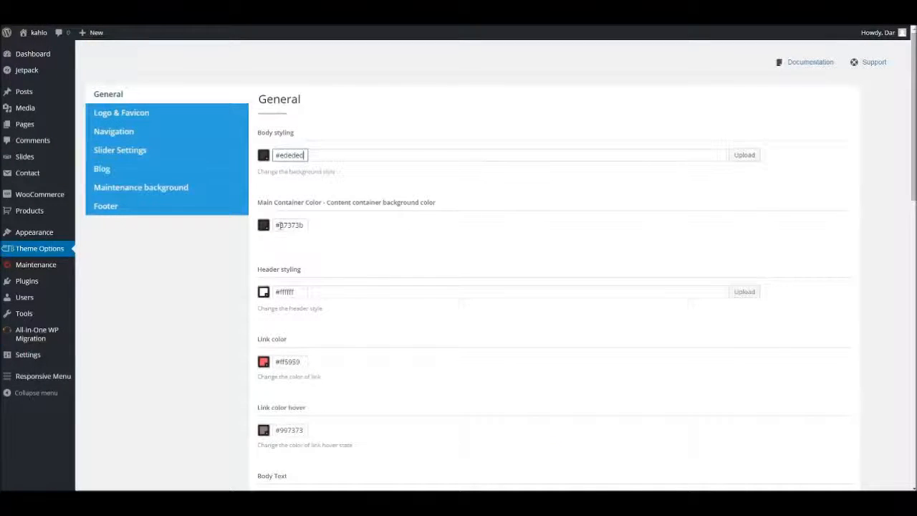
drag(279, 225, 312, 226)
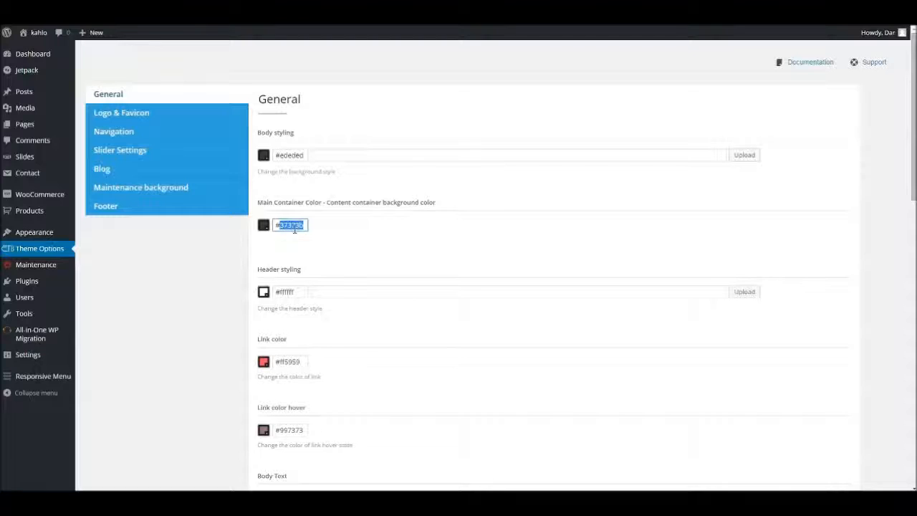
text(ffffff)
drag(297, 225, 242, 224)
click(263, 226)
click(511, 254)
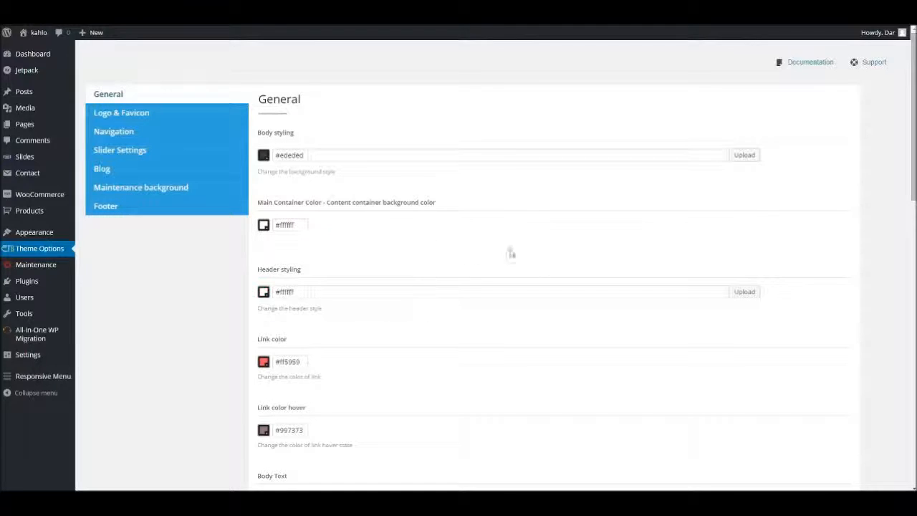
scroll(504, 250, down, 15)
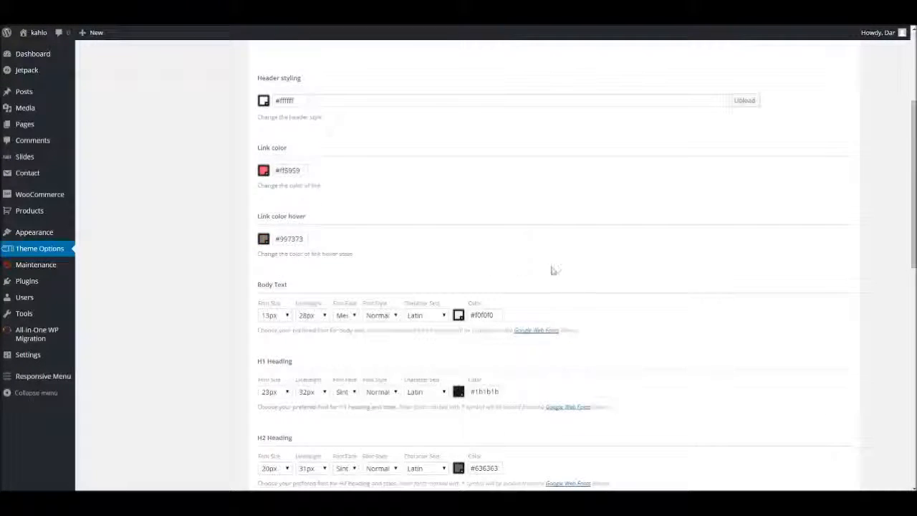
click(843, 446)
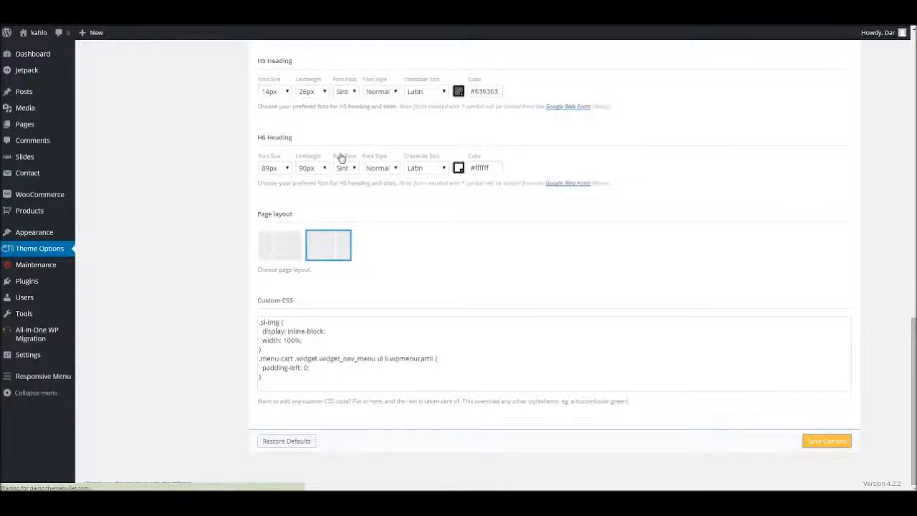
Switch to the site's blog page and examine the body and container backgrounds along the posts.
key(alt+Tab)
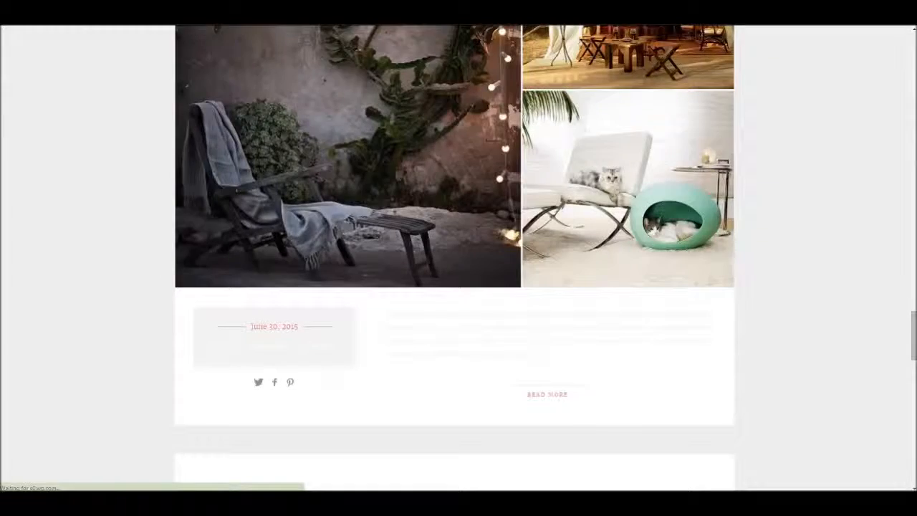
scroll(559, 251, up, 6)
scroll(454, 292, up, 15)
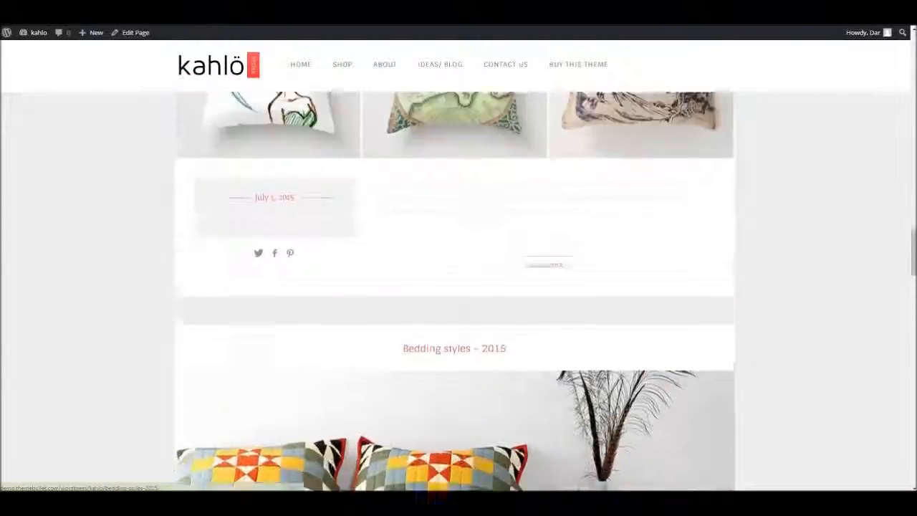
scroll(454, 291, up, 8)
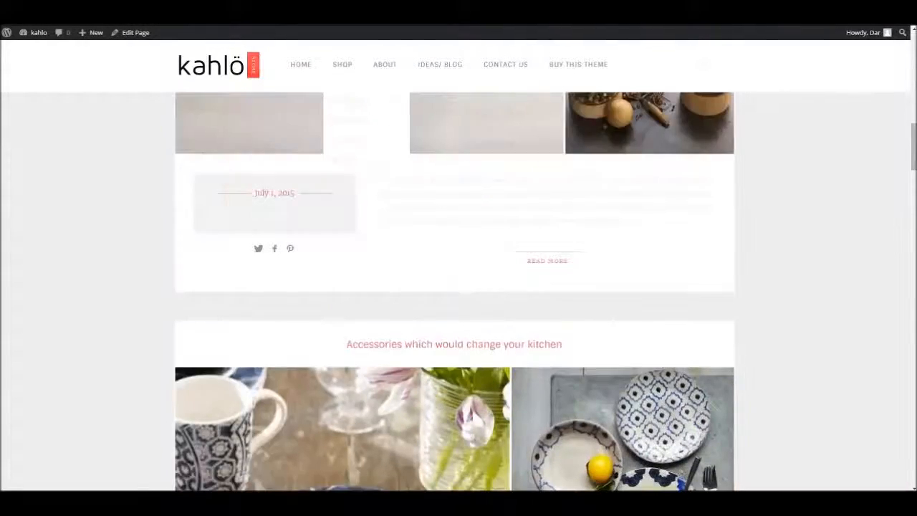
scroll(454, 291, up, 5)
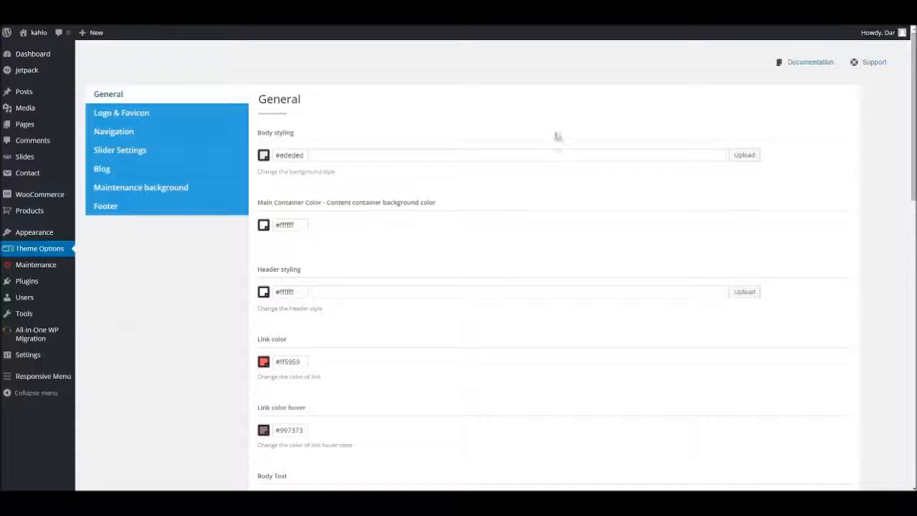
Set the header styling color to #212121, save the options, and check the header on the blog page.
scroll(281, 264, down, 2)
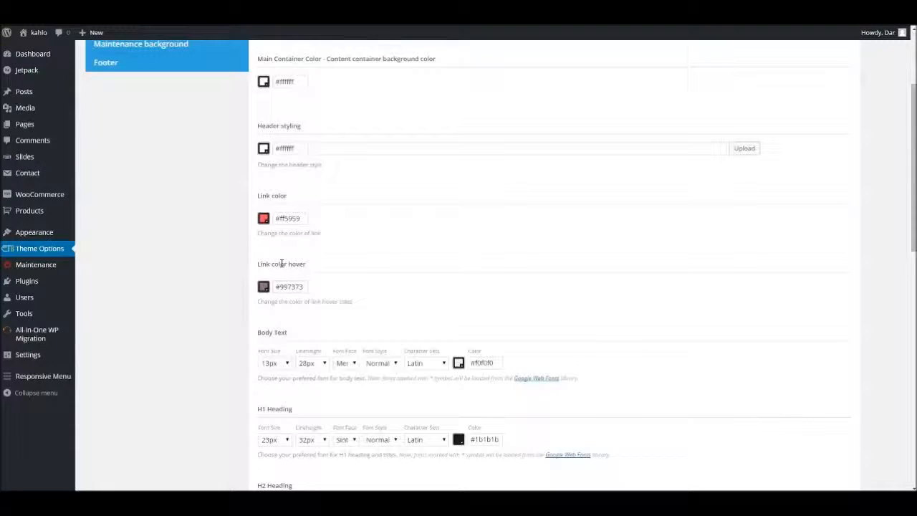
click(265, 151)
drag(276, 173, 262, 219)
click(609, 262)
scroll(763, 393, down, 10)
click(827, 441)
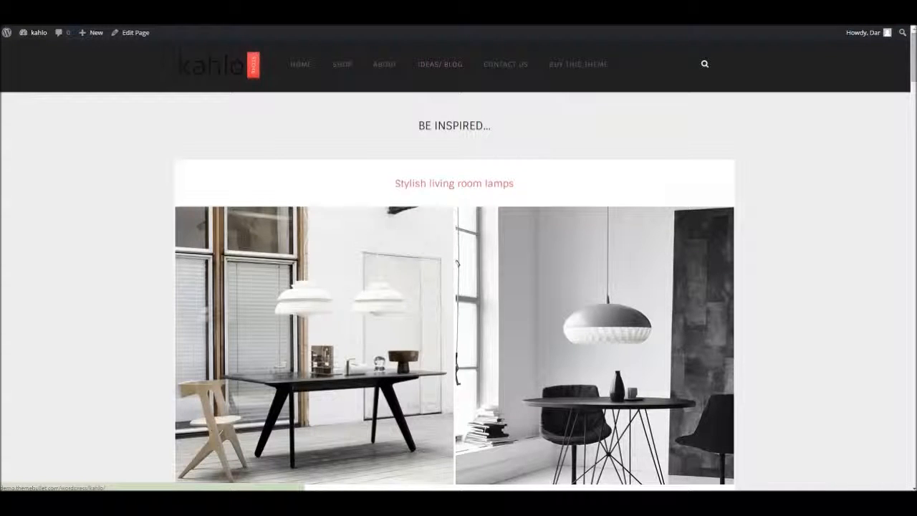
scroll(457, 264, down, 10)
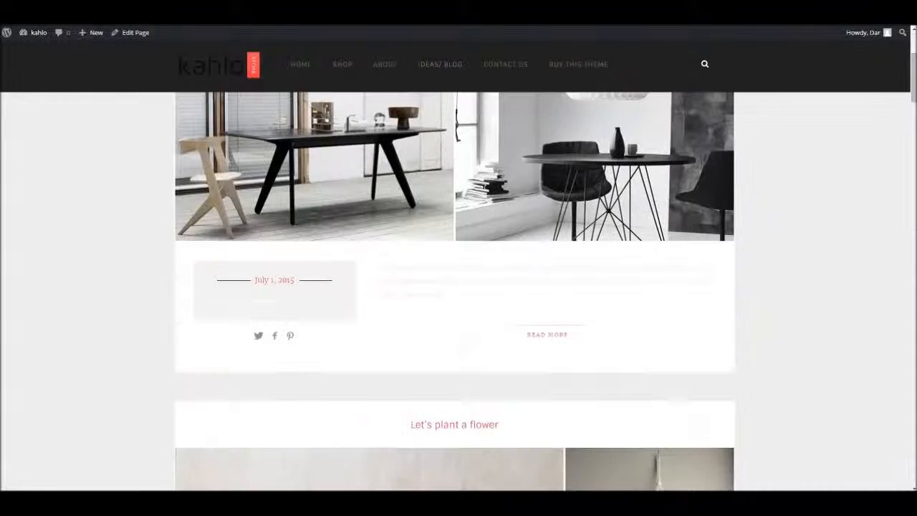
scroll(456, 287, up, 10)
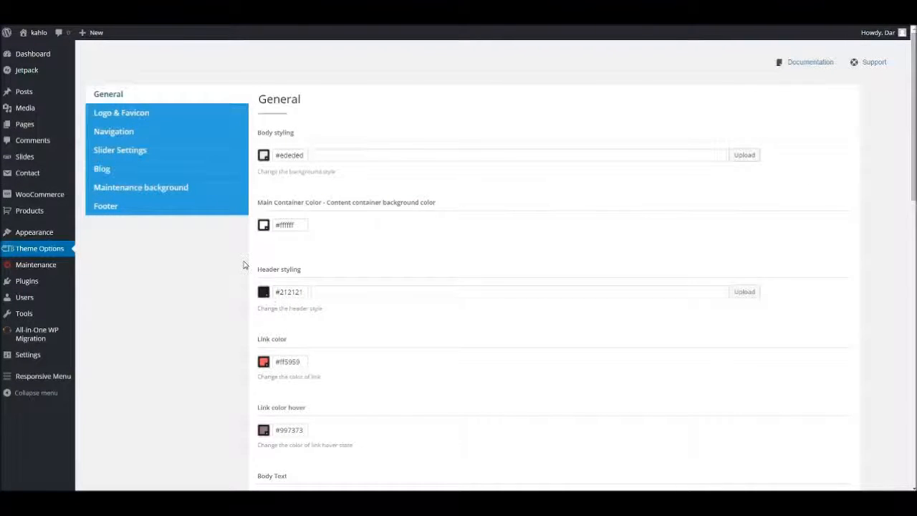
Set the menu typography color to #dbdbdb in the Navigation options and save the options.
click(161, 131)
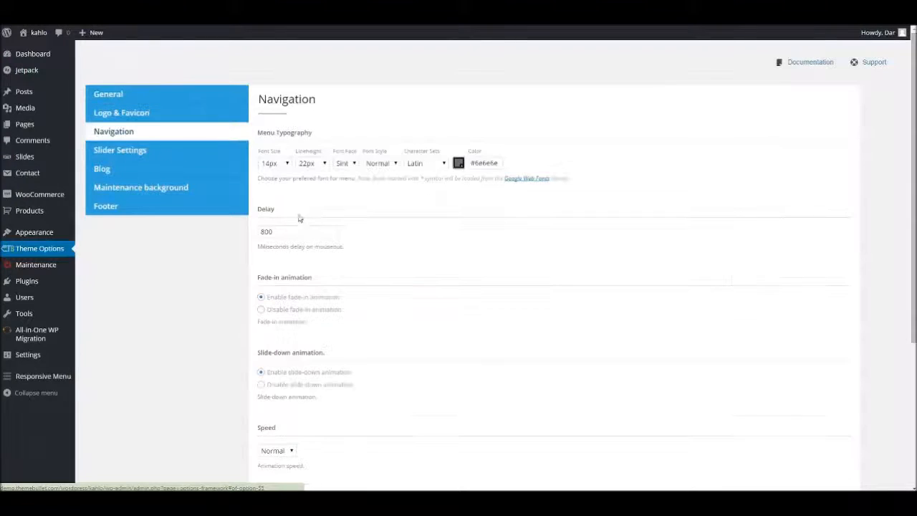
click(459, 163)
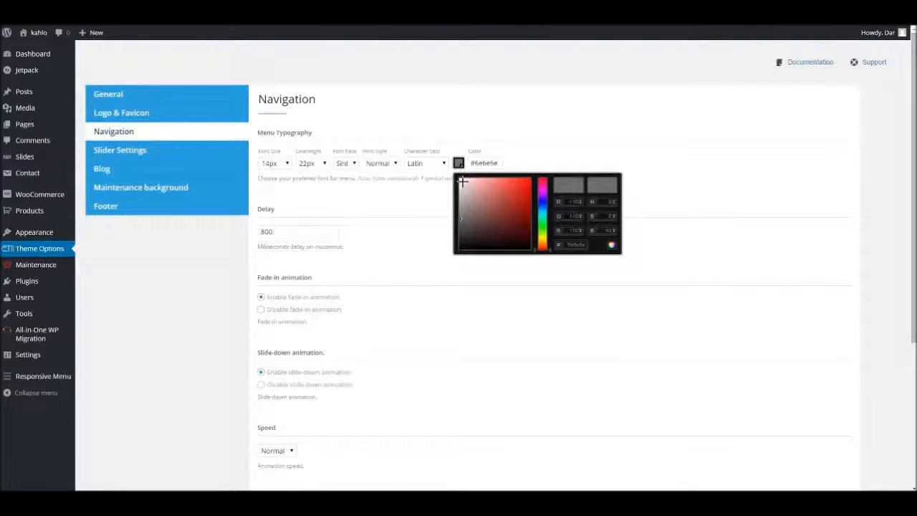
click(463, 182)
click(542, 214)
drag(545, 210, 544, 199)
mouse_move(464, 188)
mouse_down()
mouse_move(456, 199)
mouse_move(456, 189)
mouse_up()
drag(542, 199, 540, 207)
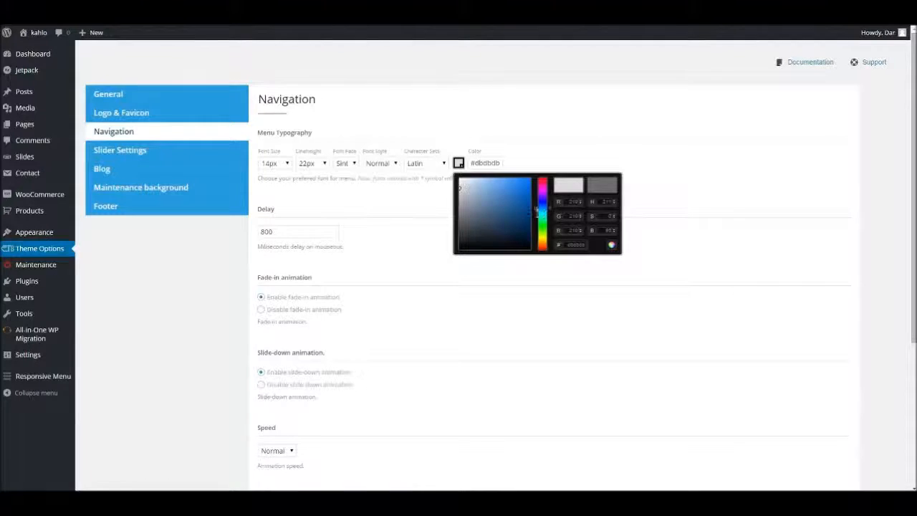
click(700, 261)
scroll(652, 294, down, 3)
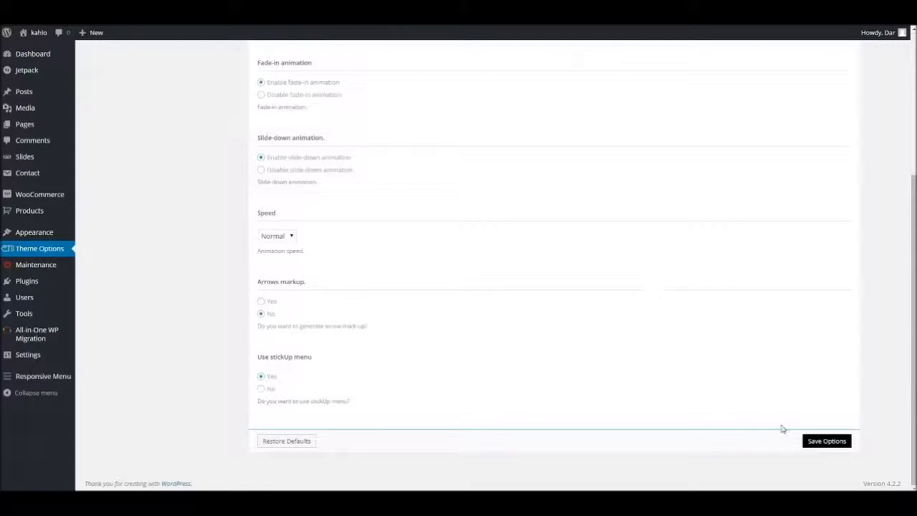
click(814, 440)
Switch to the blog page and examine the menu, its Shop submenu and the posts' text against the header and container colors.
key(alt+Tab)
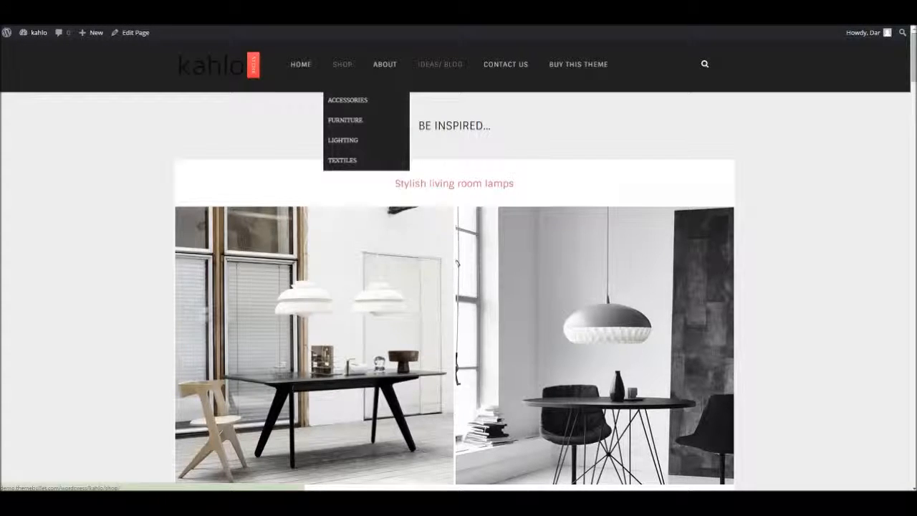
scroll(401, 286, down, 3)
scroll(401, 287, up, 3)
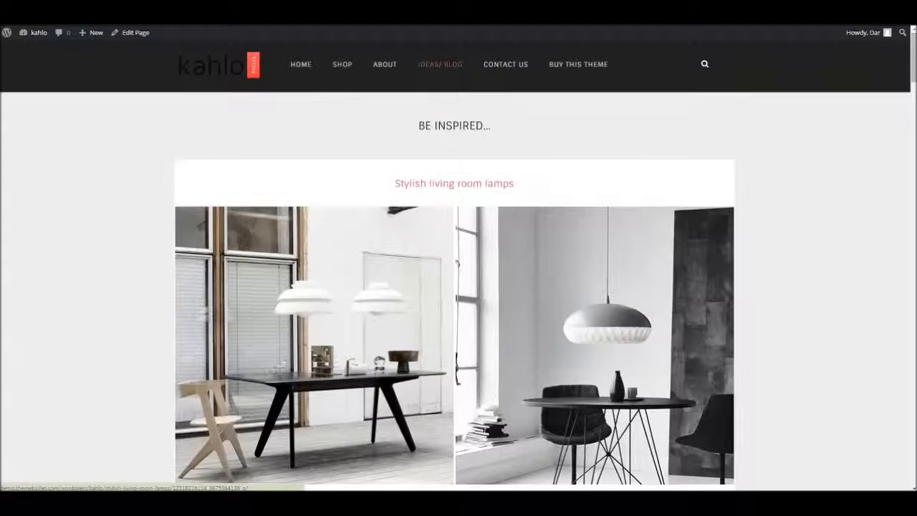
scroll(454, 344, down, 4)
scroll(455, 344, up, 4)
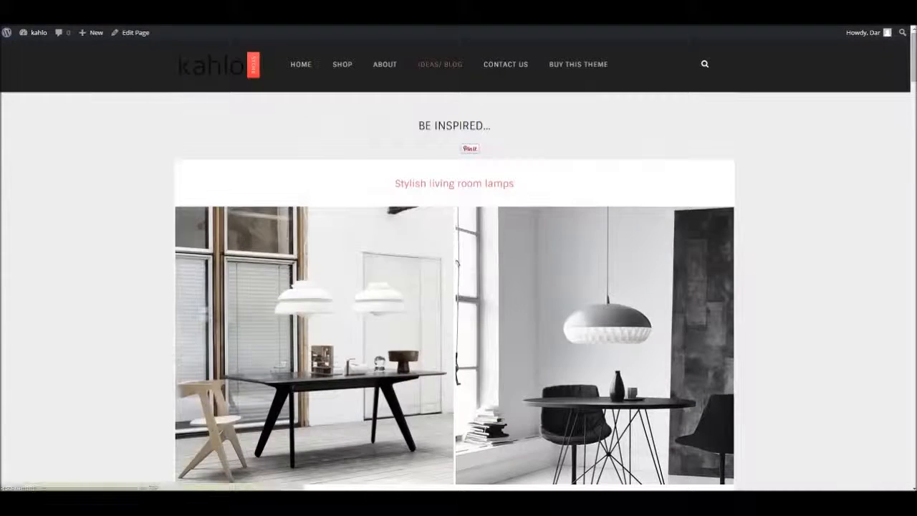
scroll(454, 286, down, 4)
scroll(454, 287, up, 3)
scroll(454, 287, down, 2)
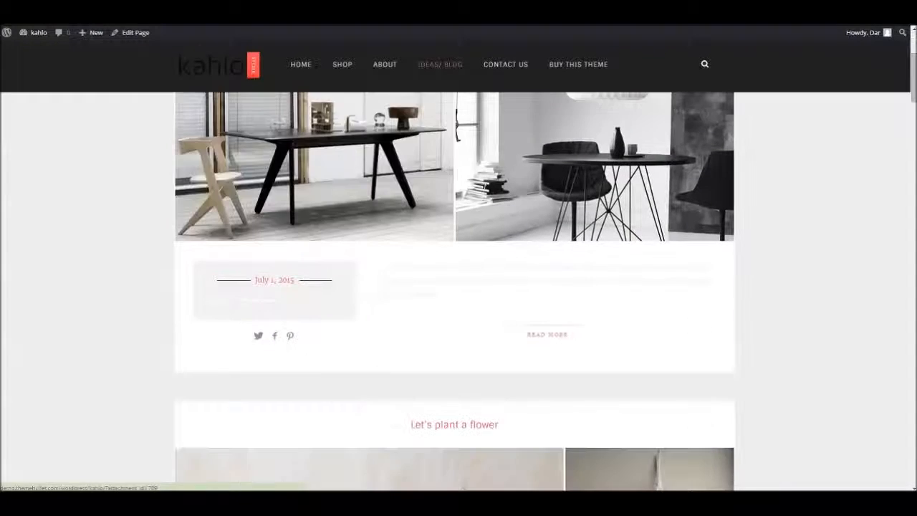
scroll(454, 287, down, 1)
scroll(454, 287, up, 1)
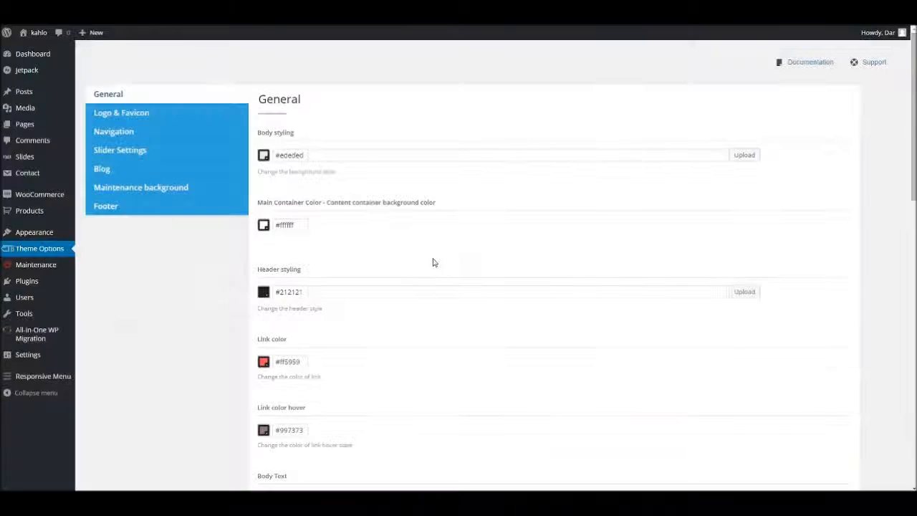
Set the body text color to #4d4d4d in the General options, save the options, and reload the blog page.
scroll(339, 225, down, 3)
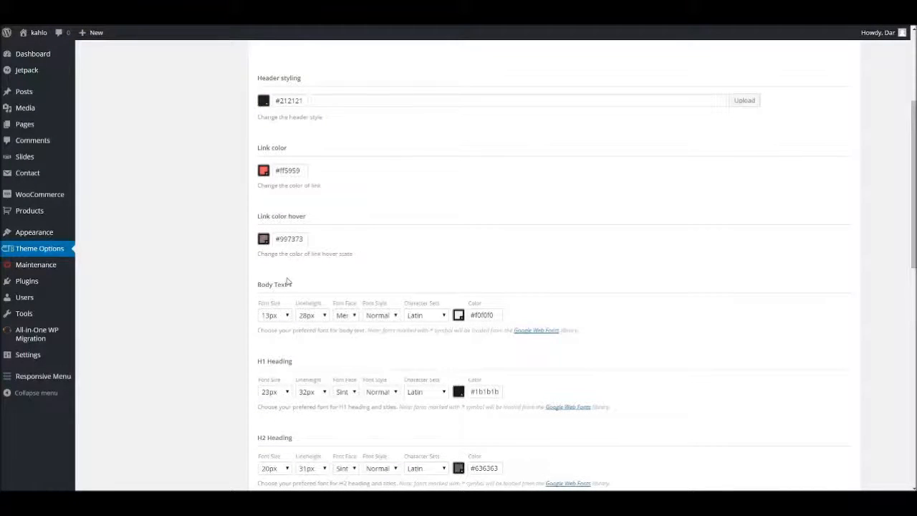
click(459, 315)
drag(465, 335, 549, 393)
click(714, 328)
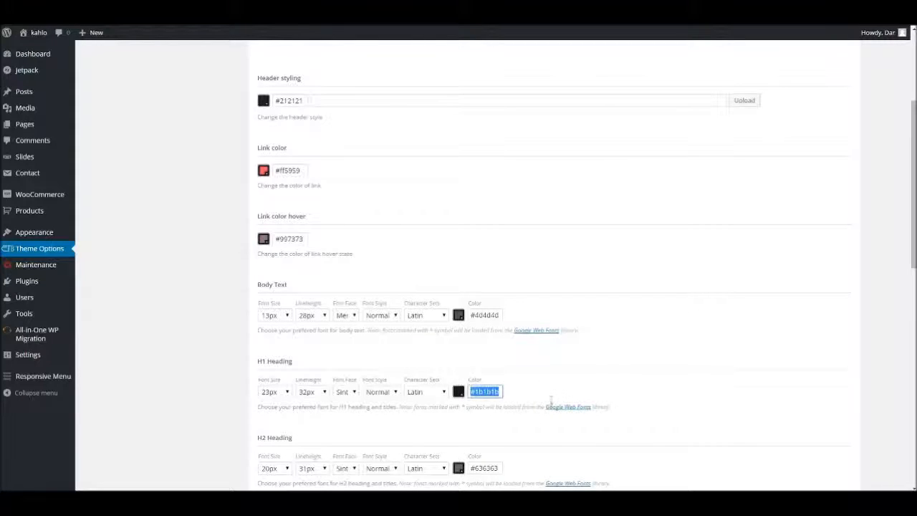
click(637, 313)
scroll(731, 350, down, 10)
click(822, 441)
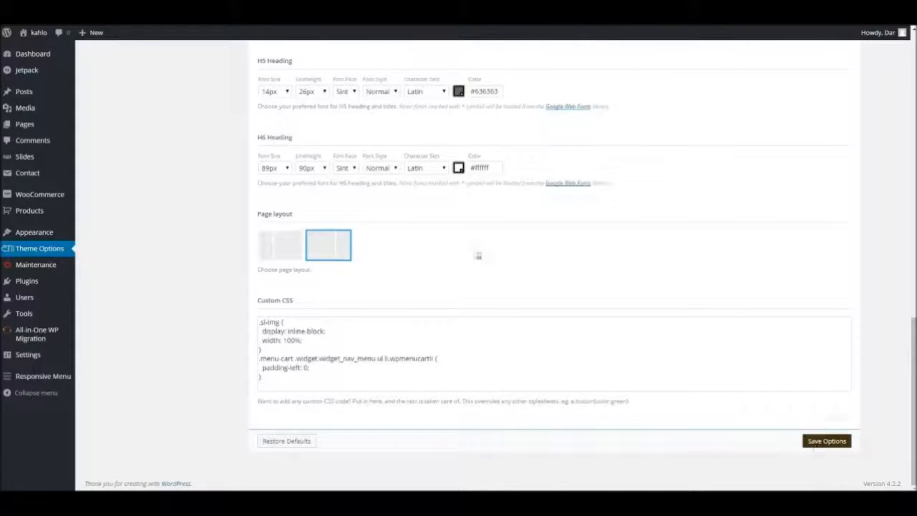
key(alt+Tab)
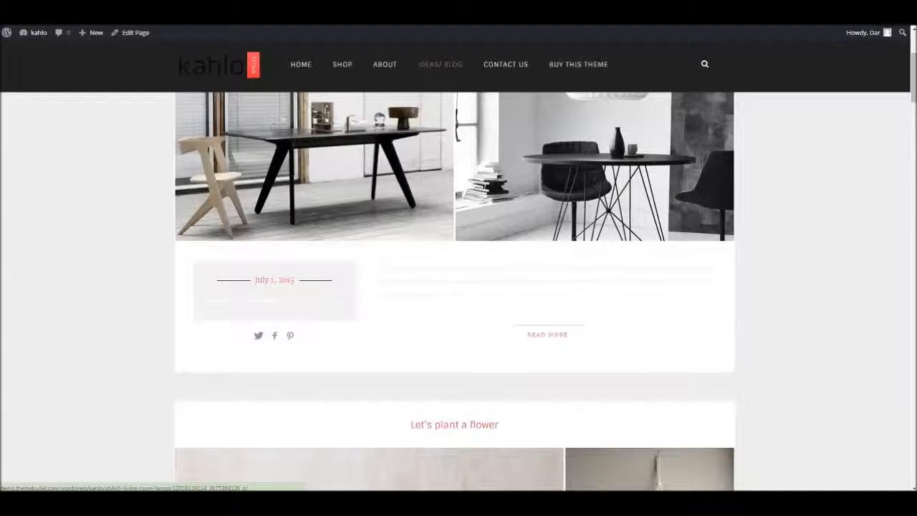
key(F5)
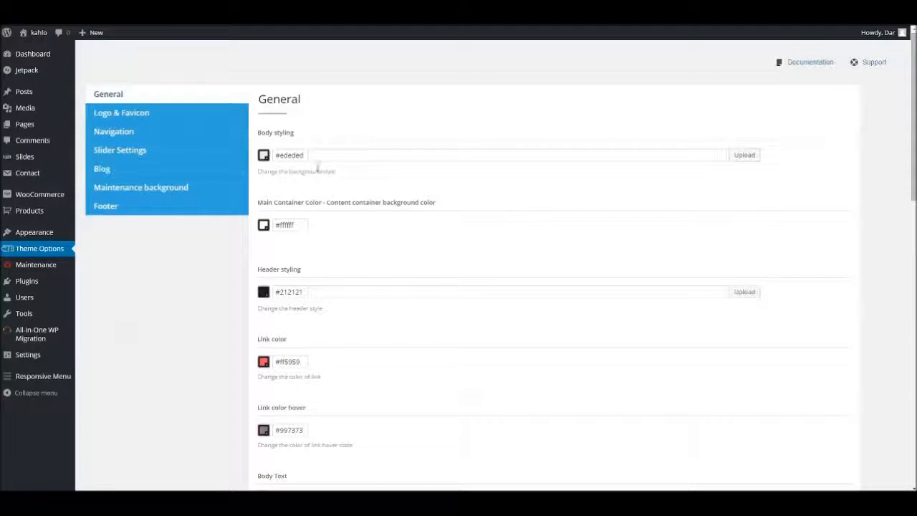
Look at the available font faces for the menu typography in the Navigation options.
click(123, 136)
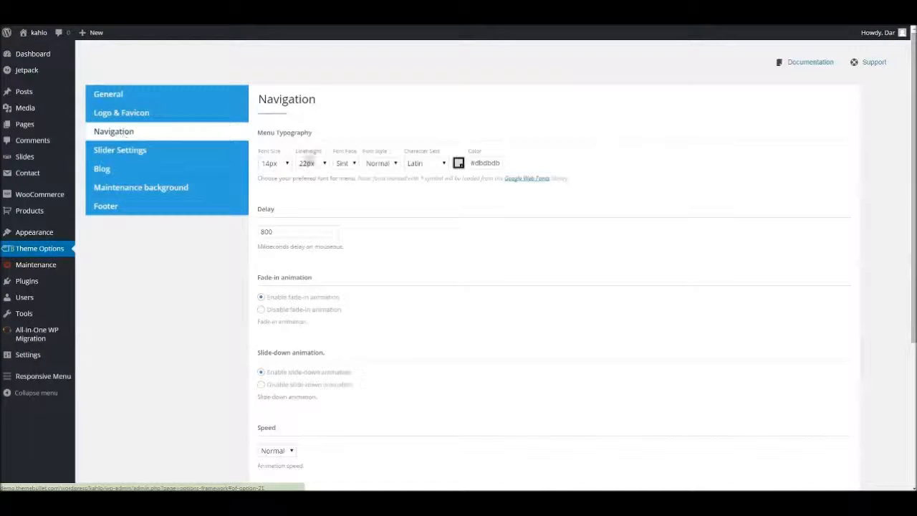
click(344, 163)
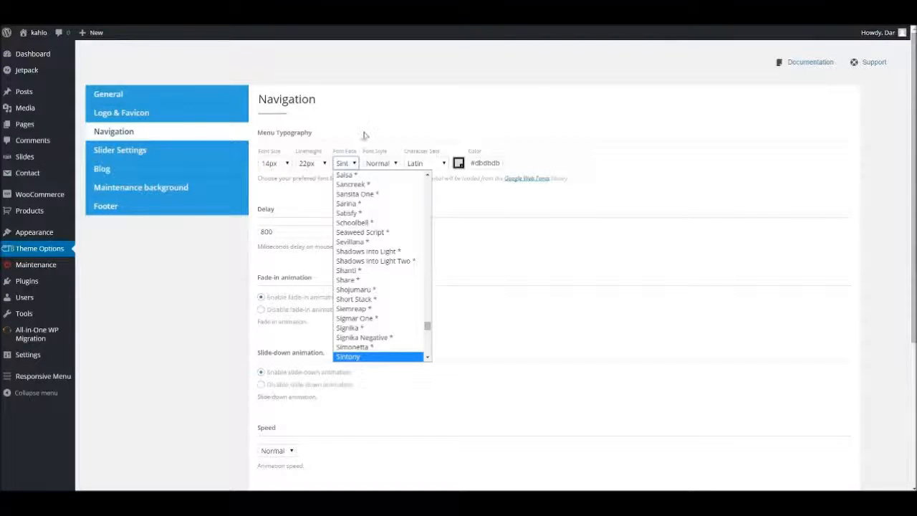
click(364, 135)
Return to the General options and review the typography settings of the H1 to H6 headings.
click(153, 95)
scroll(395, 258, down, 8)
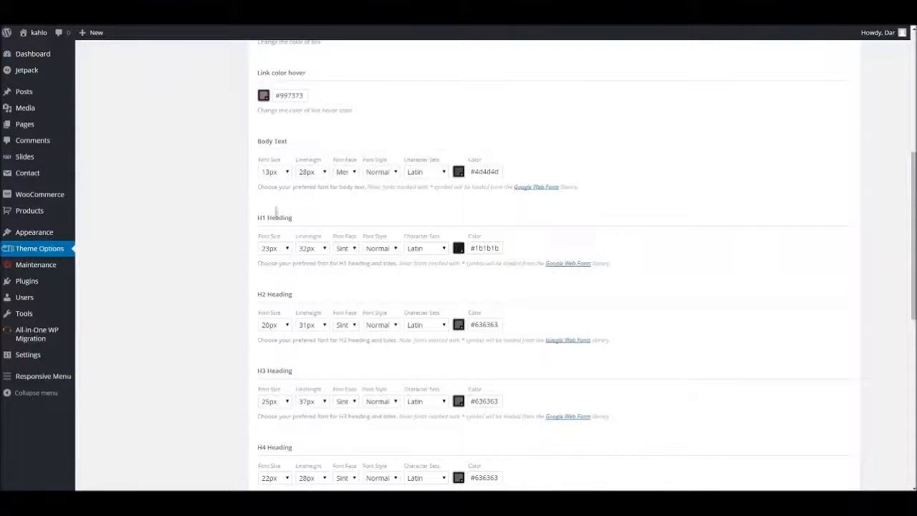
scroll(290, 313, down, 1)
scroll(289, 313, down, 2)
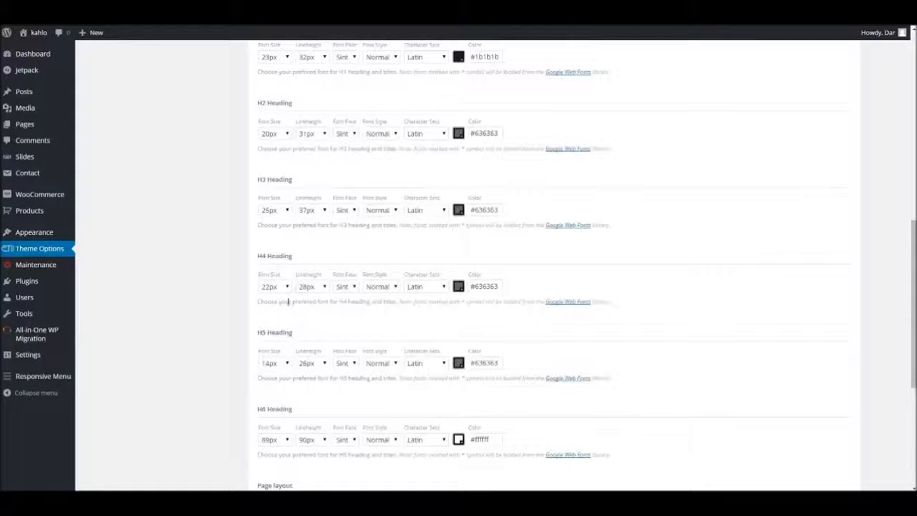
Look at the H6 heading's line-height choices and the H5 heading's font face and font style choices.
scroll(290, 313, down, 2)
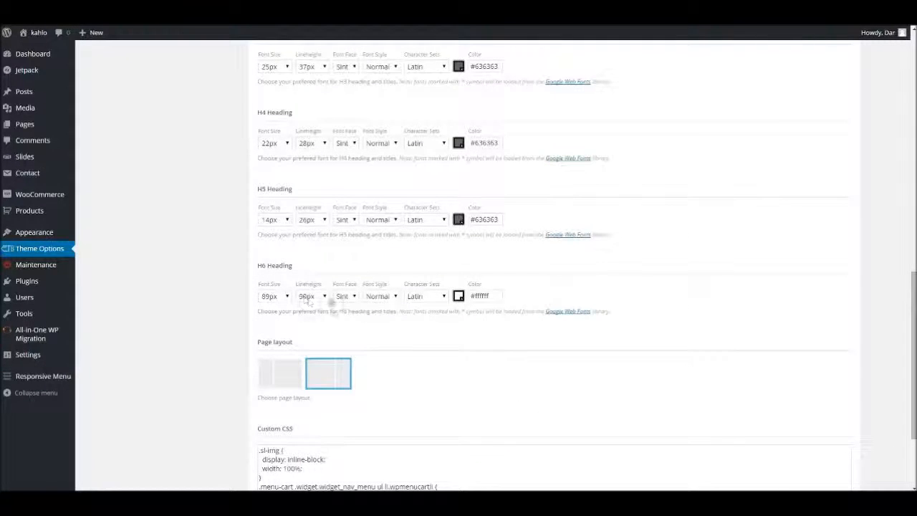
click(307, 298)
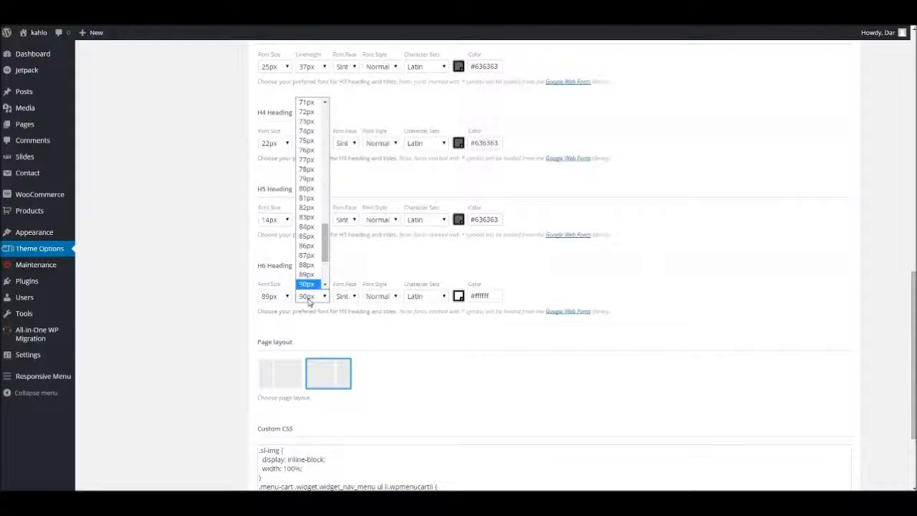
click(308, 298)
click(432, 256)
click(342, 220)
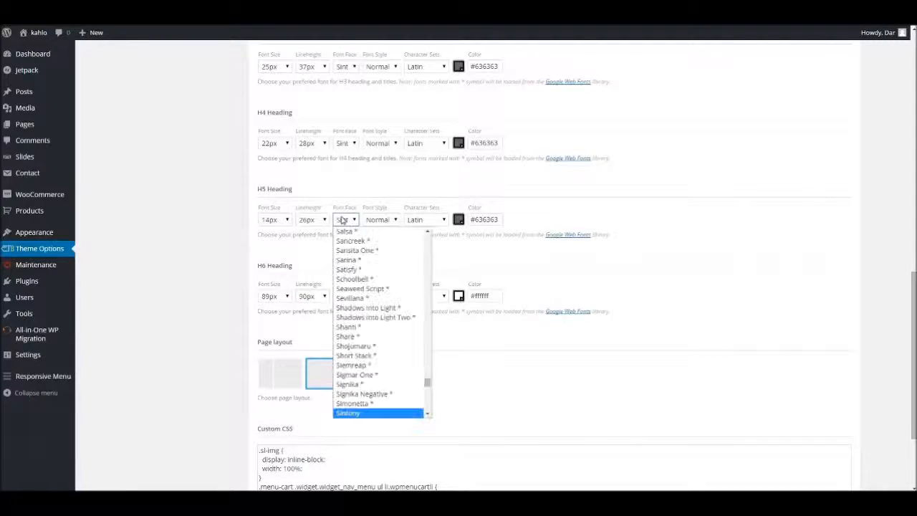
click(378, 219)
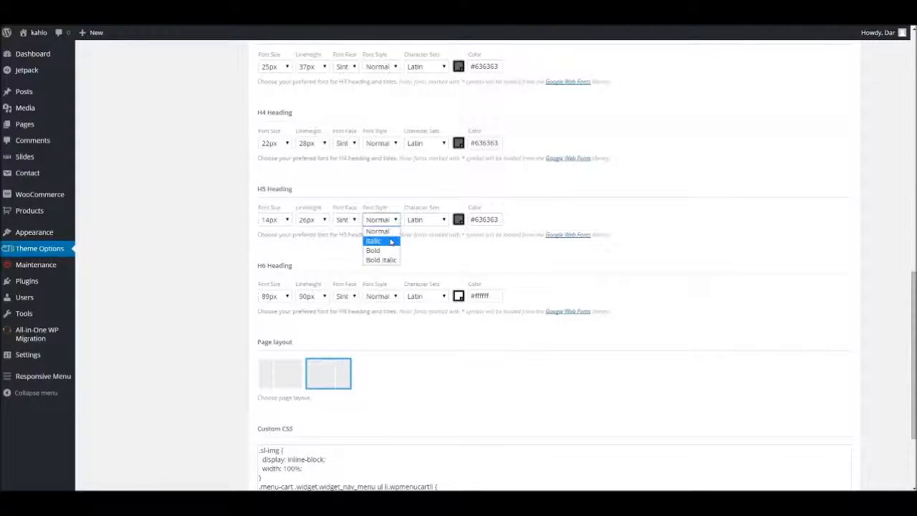
click(452, 250)
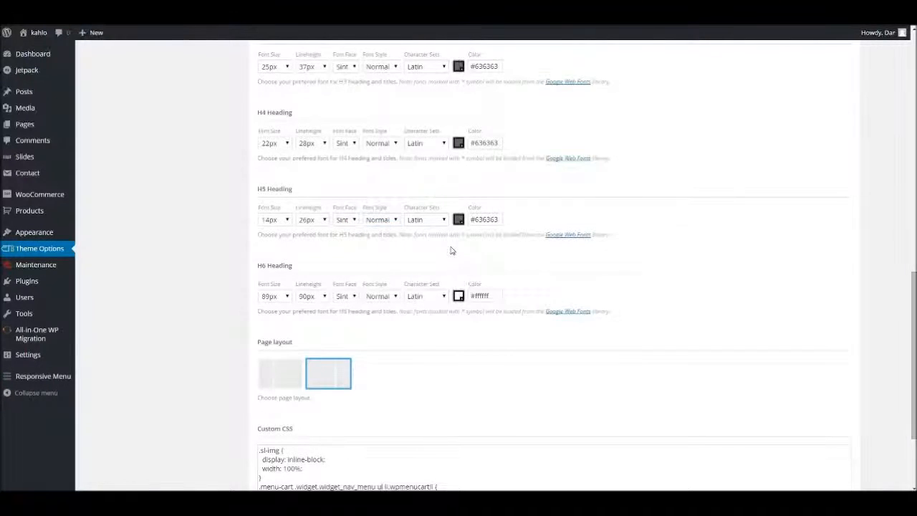
Browse the font faces available for the body text and return to the beginning of the General options.
scroll(451, 250, up, 3)
scroll(440, 242, up, 2)
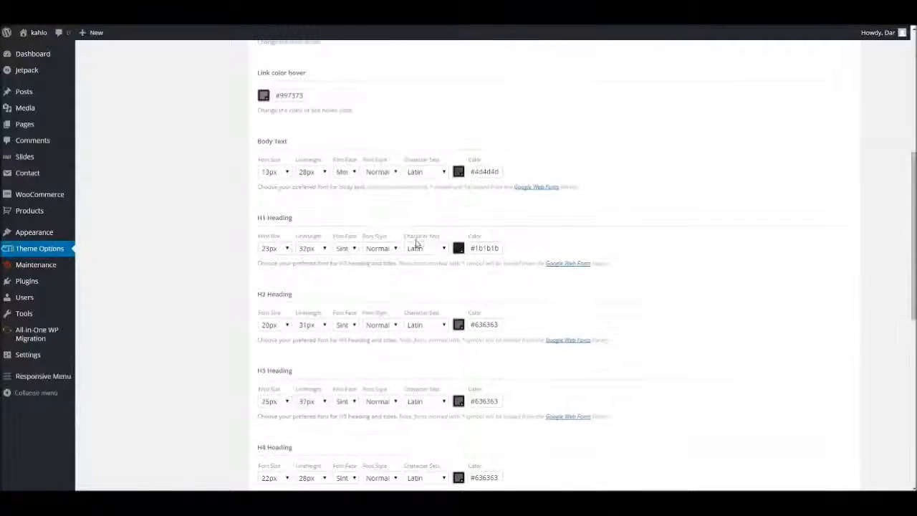
scroll(412, 226, up, 2)
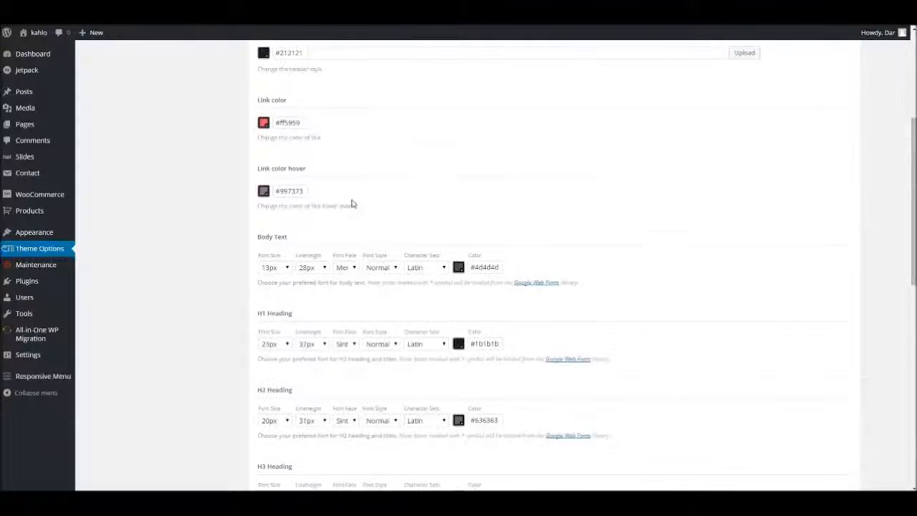
click(346, 268)
drag(427, 381, 475, 307)
click(478, 307)
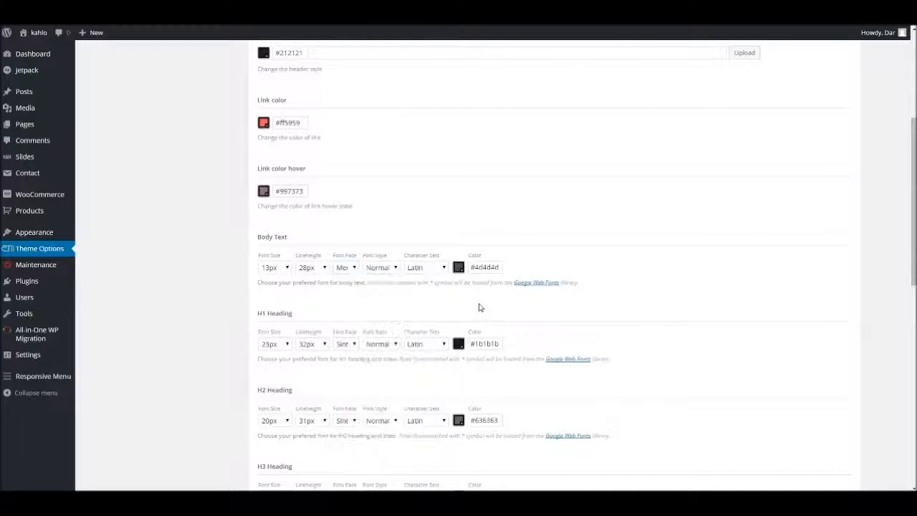
scroll(413, 293, down, 5)
scroll(405, 293, up, 5)
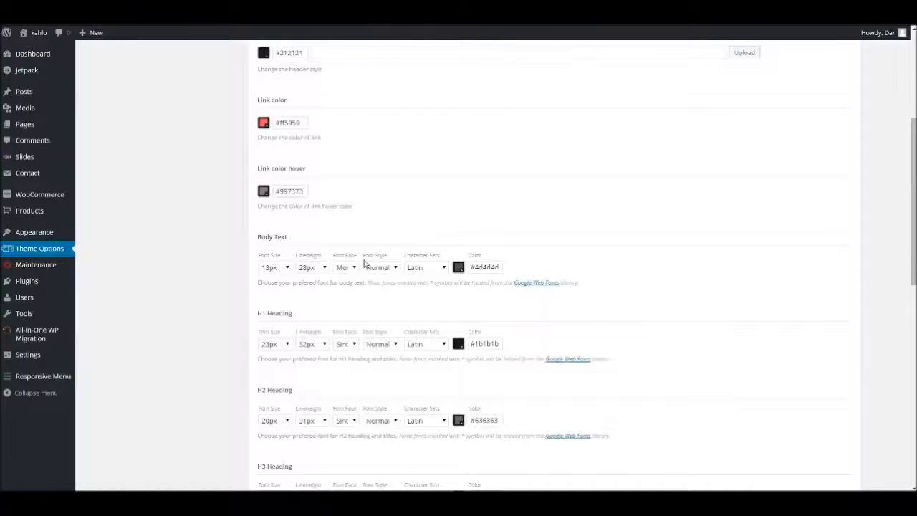
scroll(369, 262, up, 2)
scroll(378, 264, up, 3)
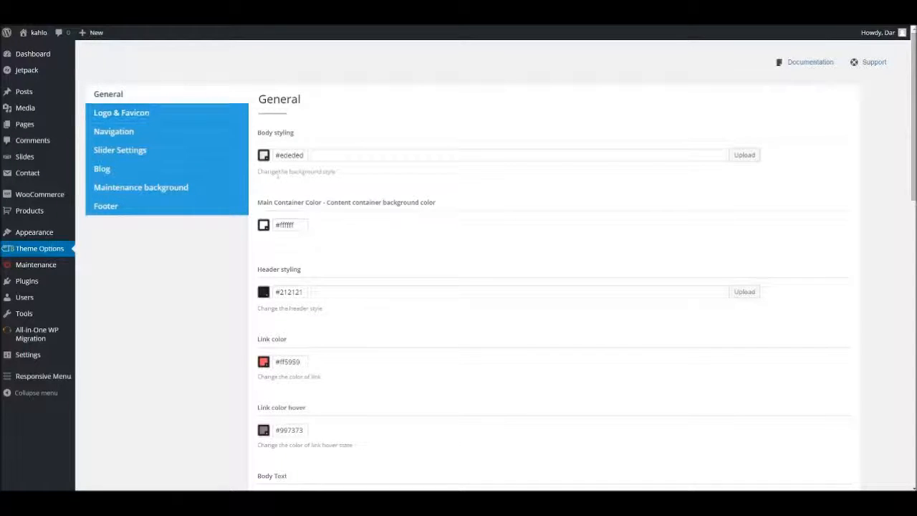
Set the header styling color to white, #ffffff, in the General options.
click(285, 292)
drag(272, 313, 264, 308)
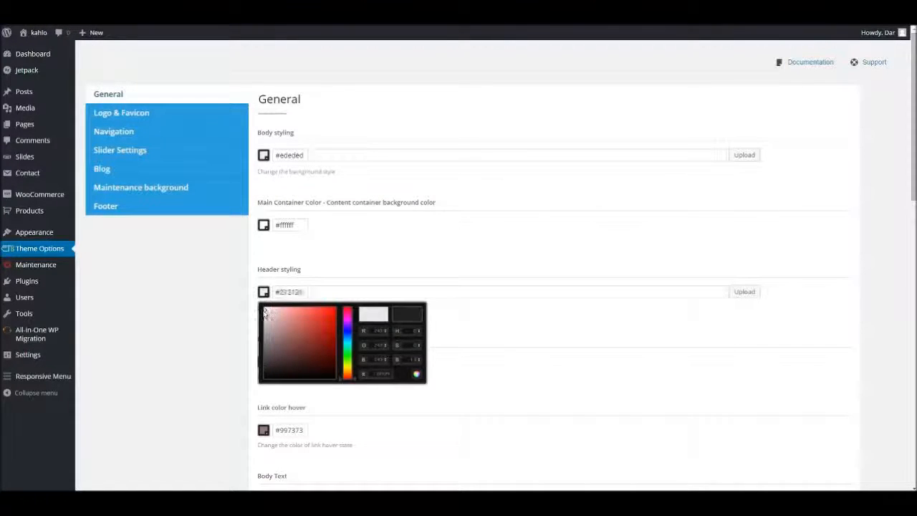
click(328, 260)
scroll(340, 313, down, 3)
scroll(387, 272, up, 1)
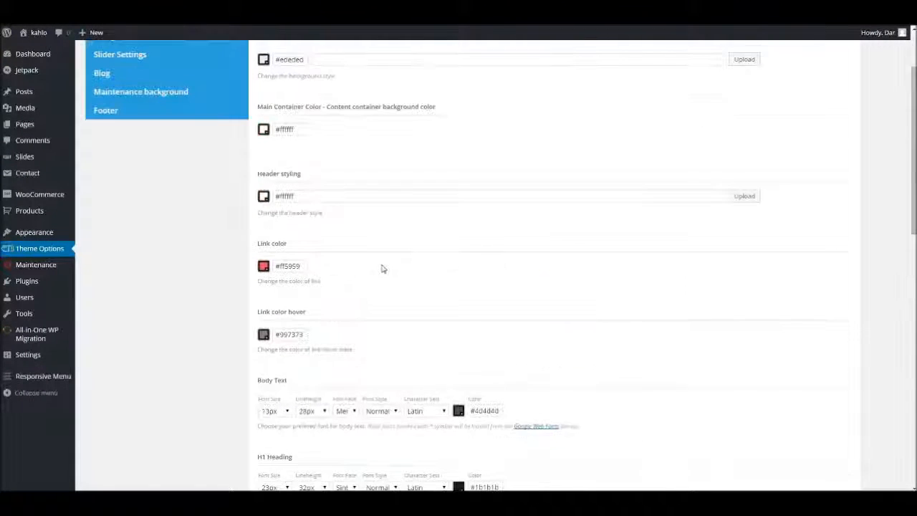
scroll(277, 270, up, 1)
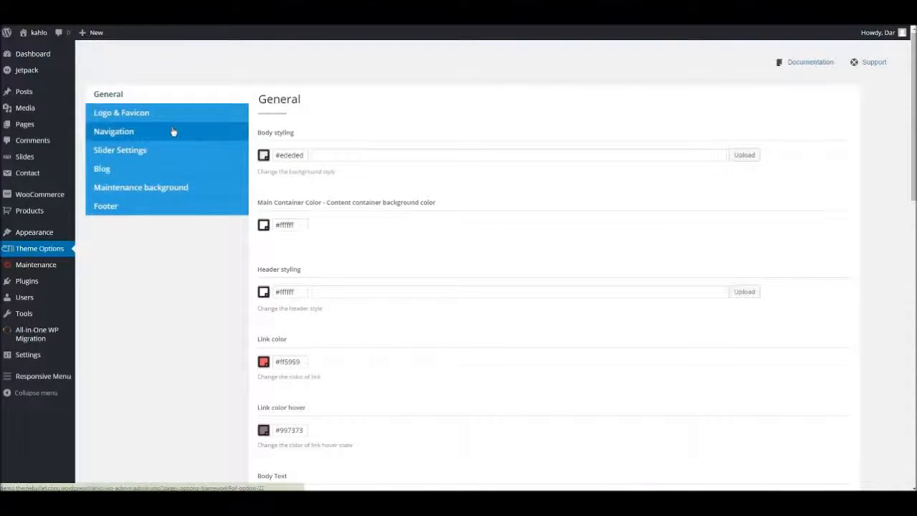
Set the menu typography color to #6b6b6b in the Navigation options and save the options.
click(174, 131)
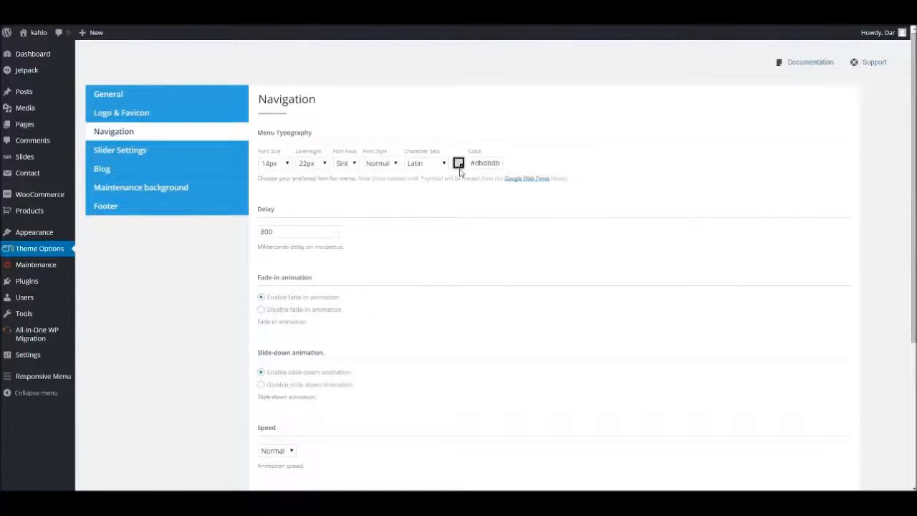
drag(475, 162, 531, 166)
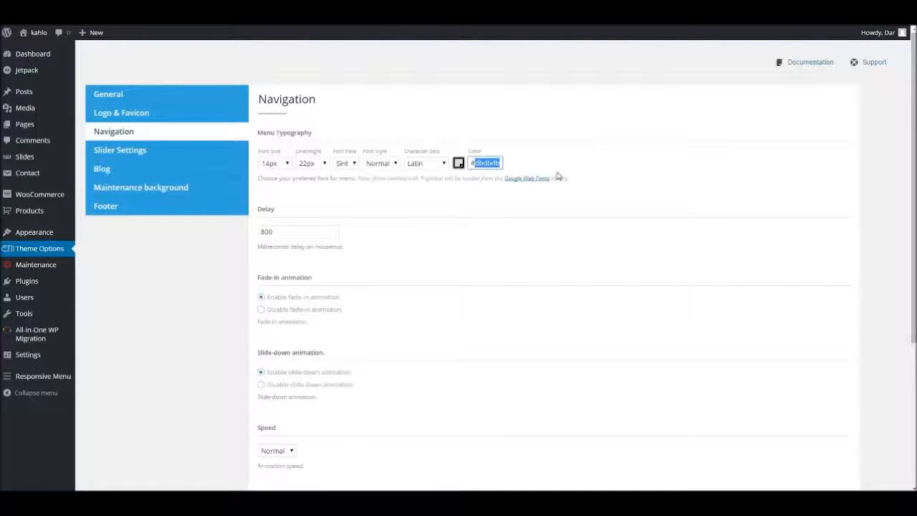
text(#6b6b6b)
scroll(814, 396, down, 3)
click(823, 441)
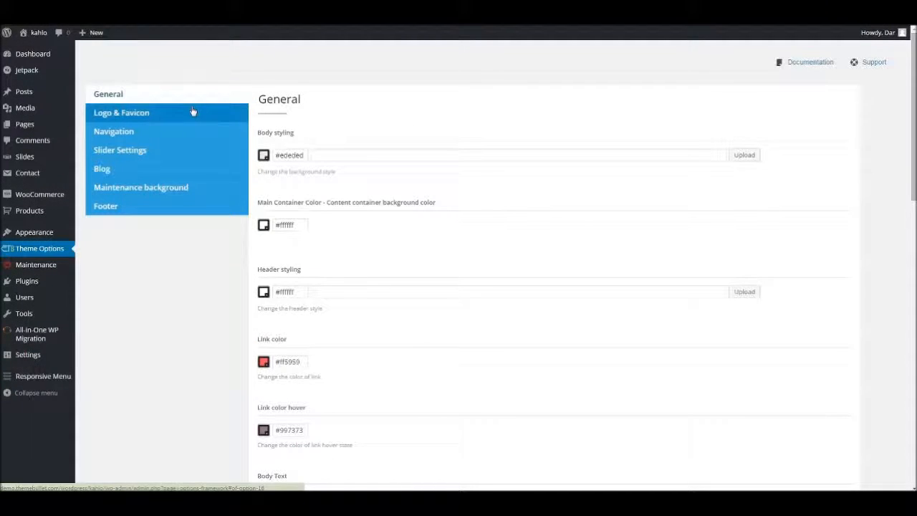
Compare the Text Logo and Image Logo settings in the Logo & Favicon options, keeping Image Logo selected.
click(192, 112)
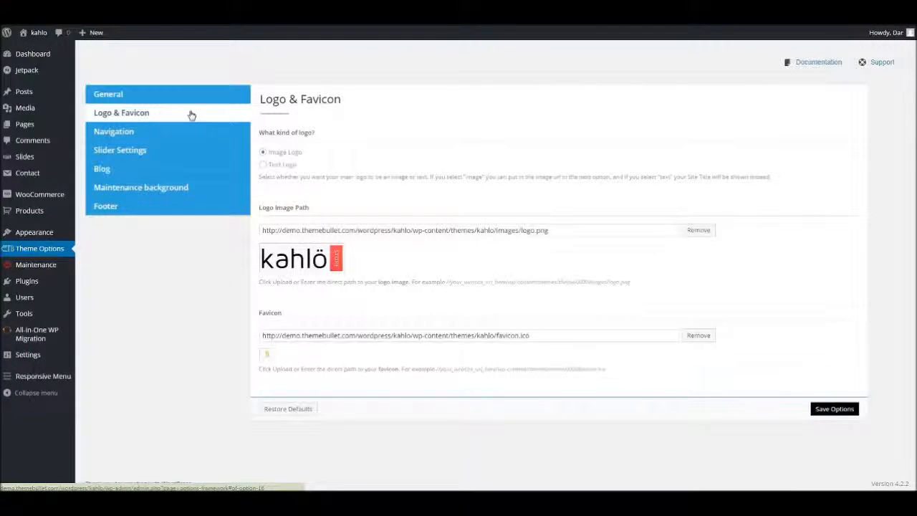
click(281, 166)
click(272, 153)
click(280, 165)
click(271, 153)
click(282, 167)
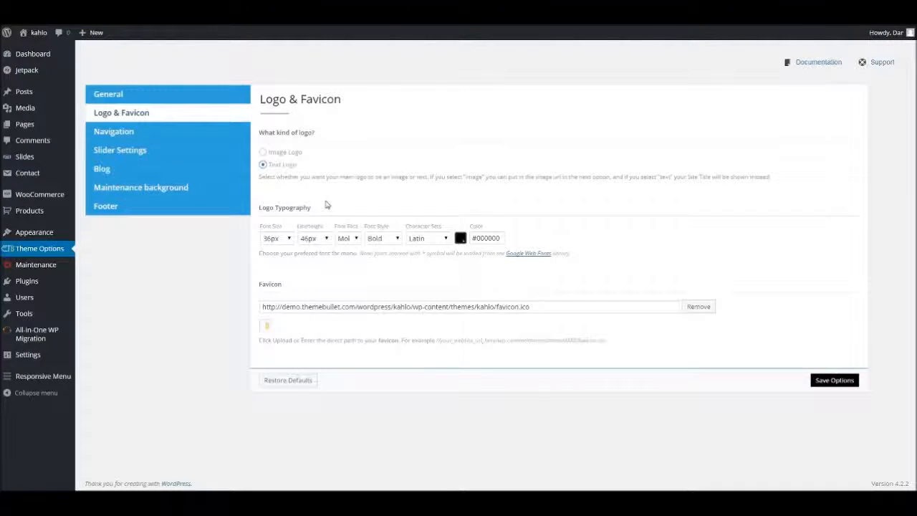
click(291, 154)
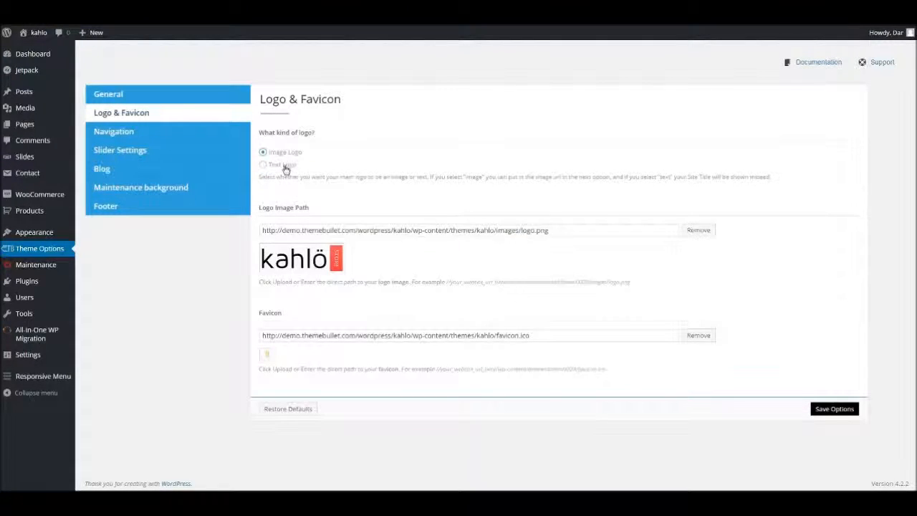
click(285, 164)
click(288, 154)
Review the Navigation options for delay, fade-in and slide-down animation, speed, arrows markup and the stickUp menu.
click(197, 139)
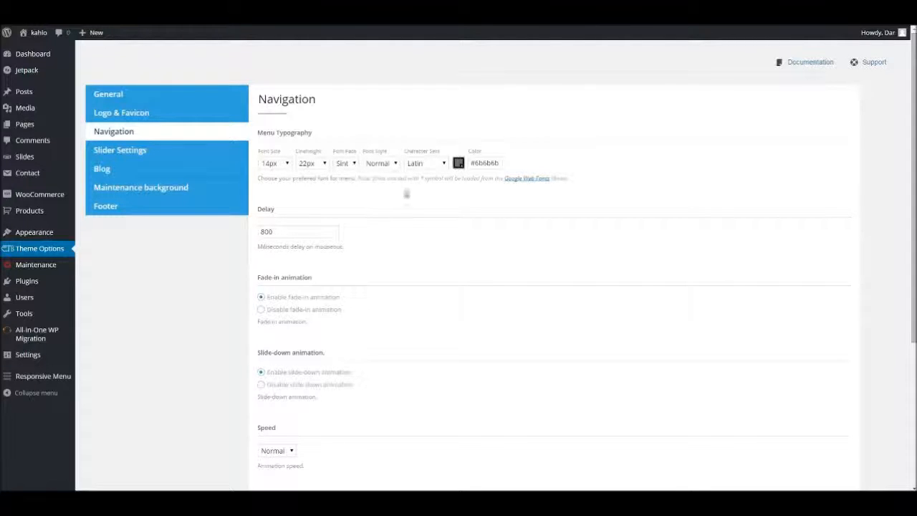
scroll(323, 246, down, 1)
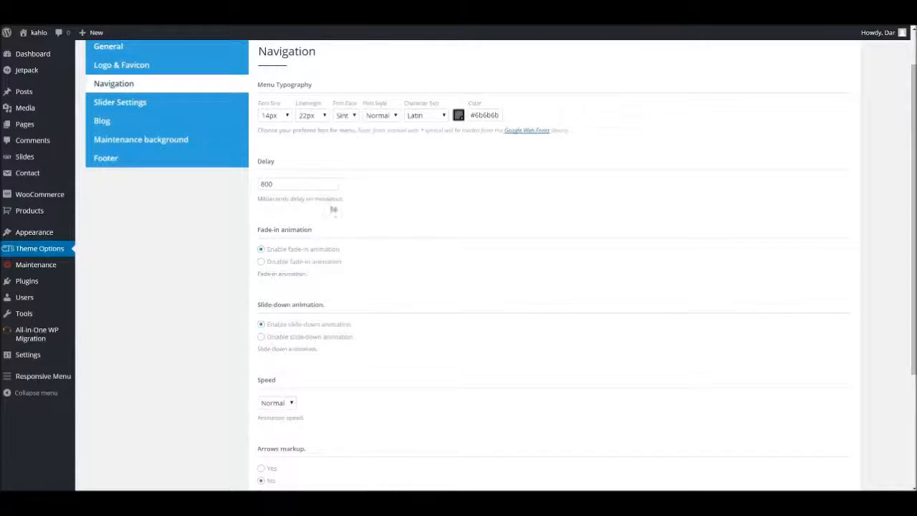
scroll(317, 241, down, 1)
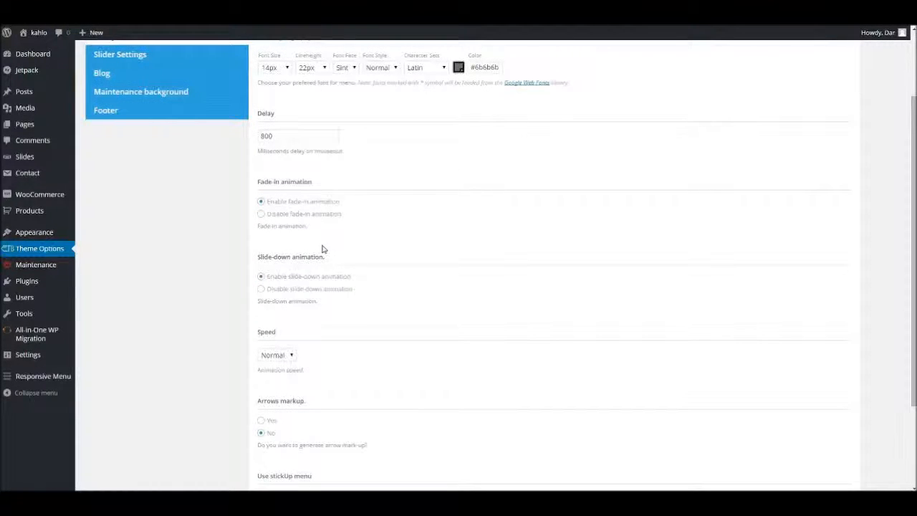
scroll(313, 175, up, 1)
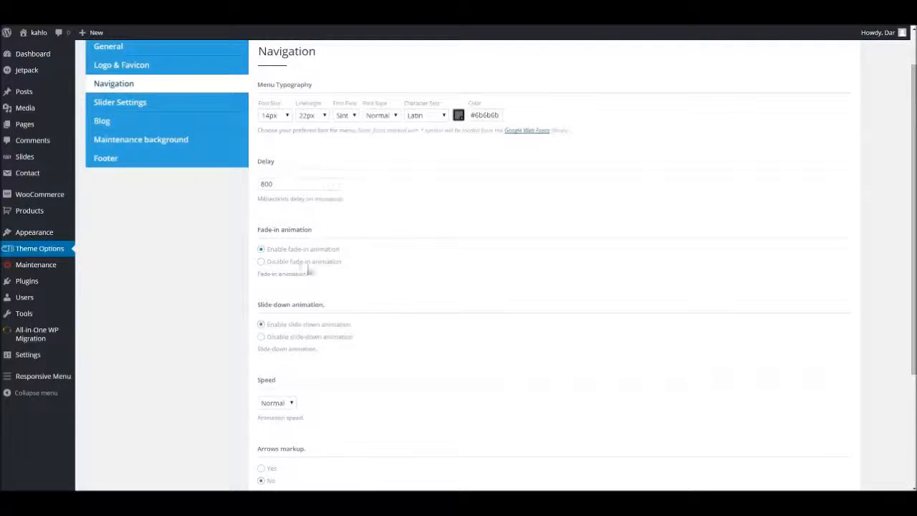
scroll(309, 362, down, 2)
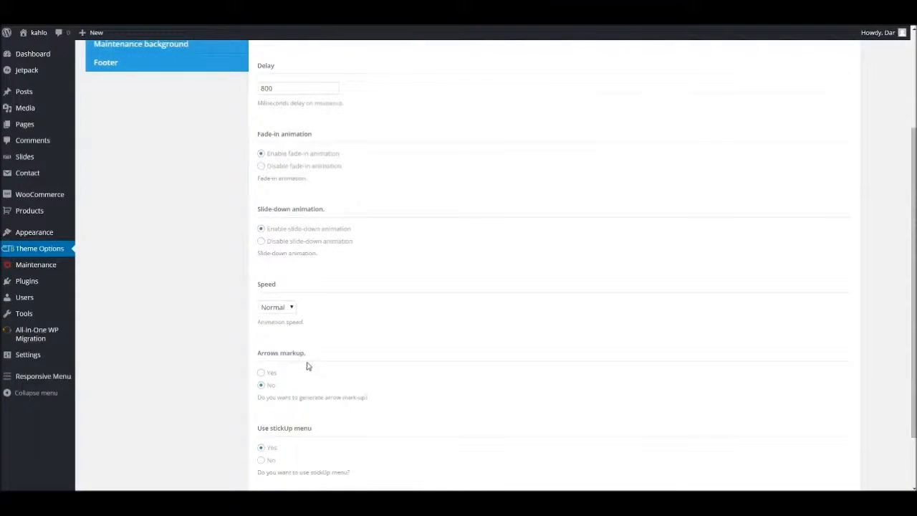
scroll(307, 366, up, 3)
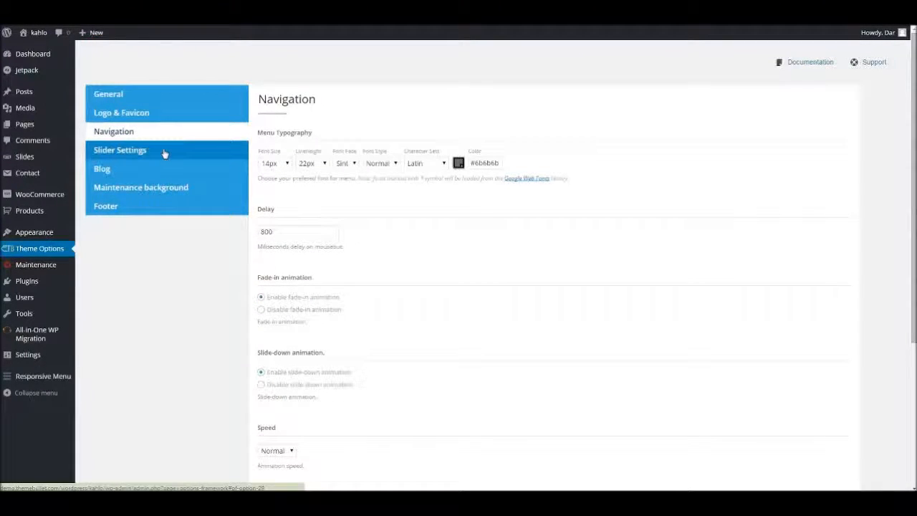
Review the Slider Settings, from slider type, sorting and sliding effect to pause time, animation speed, slideshow, thumbnails and pagination.
click(162, 153)
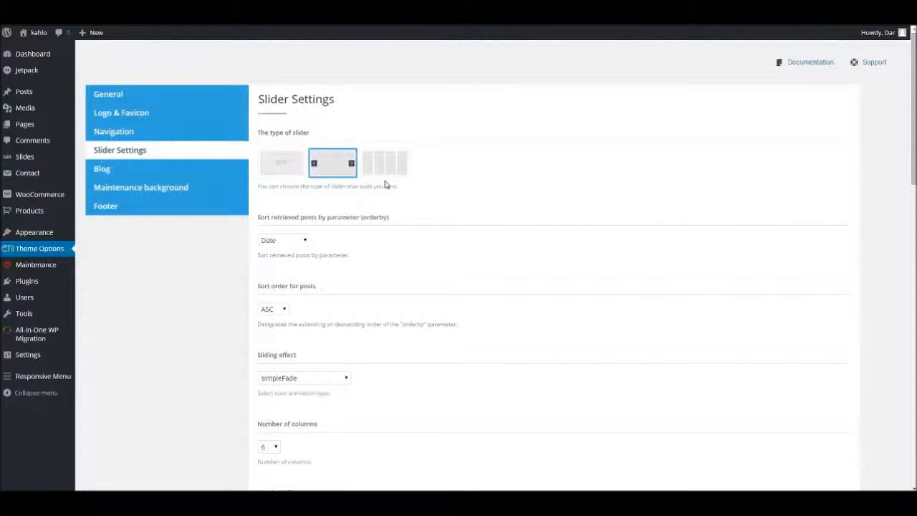
scroll(346, 215, down, 2)
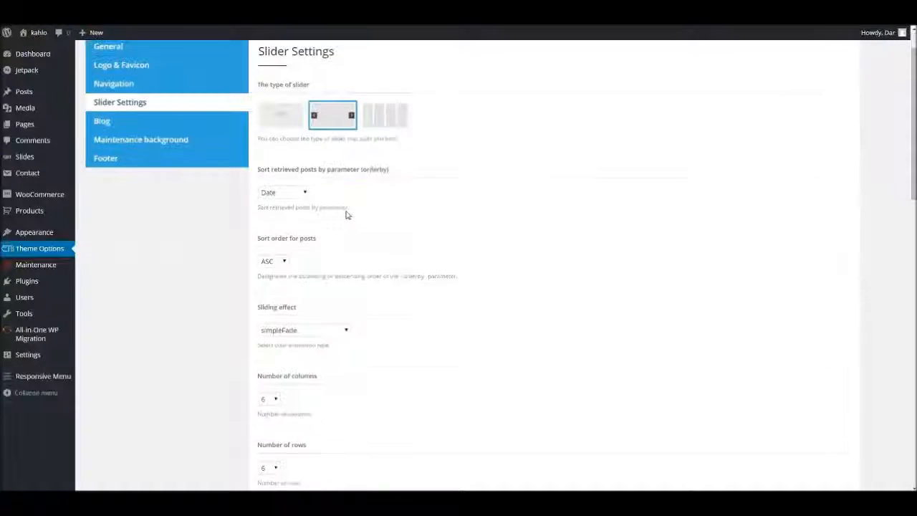
click(333, 191)
click(349, 191)
scroll(462, 199, down, 2)
scroll(455, 204, down, 2)
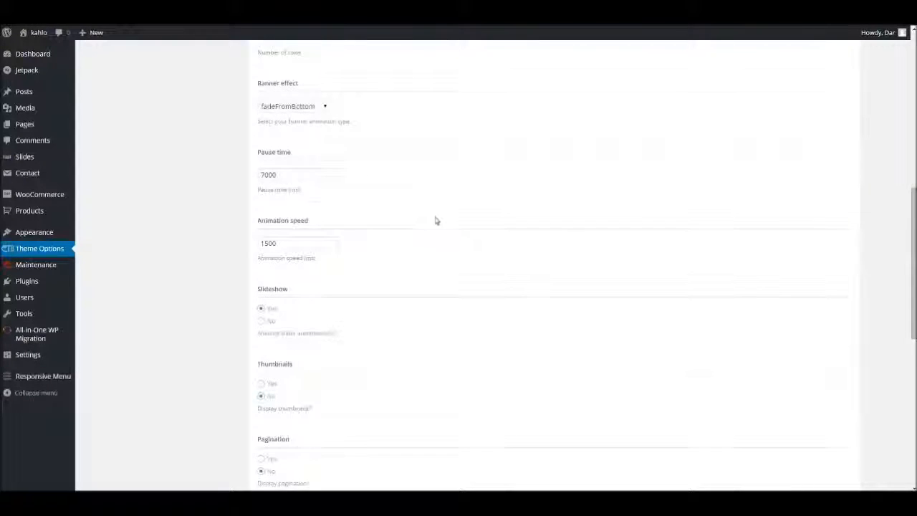
scroll(438, 217, down, 2)
scroll(405, 241, down, 1)
scroll(397, 244, up, 10)
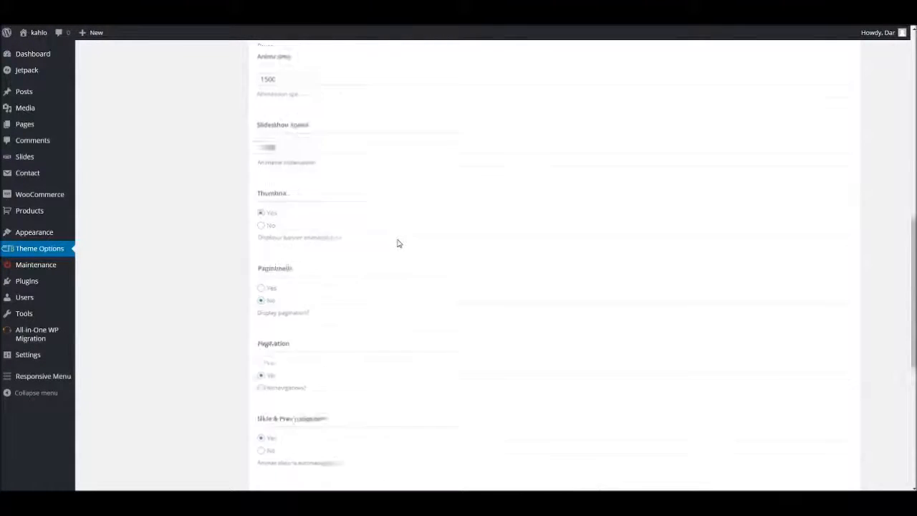
Open the Blog options and examine the Blog Title and Related Posts Title fields.
click(139, 172)
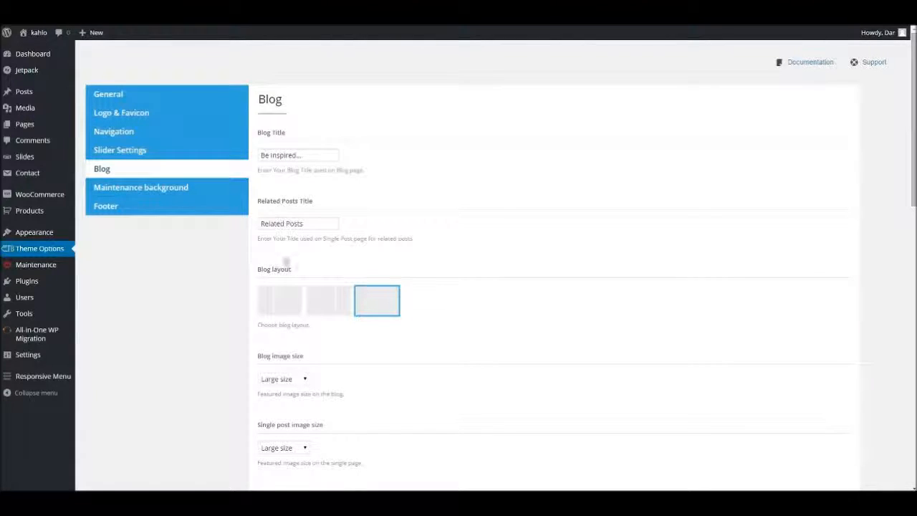
click(310, 155)
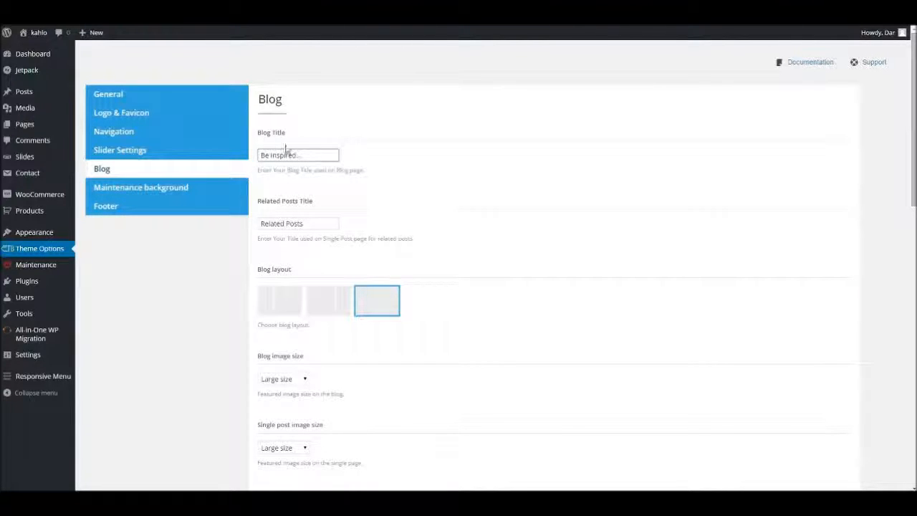
key(ctrl+a)
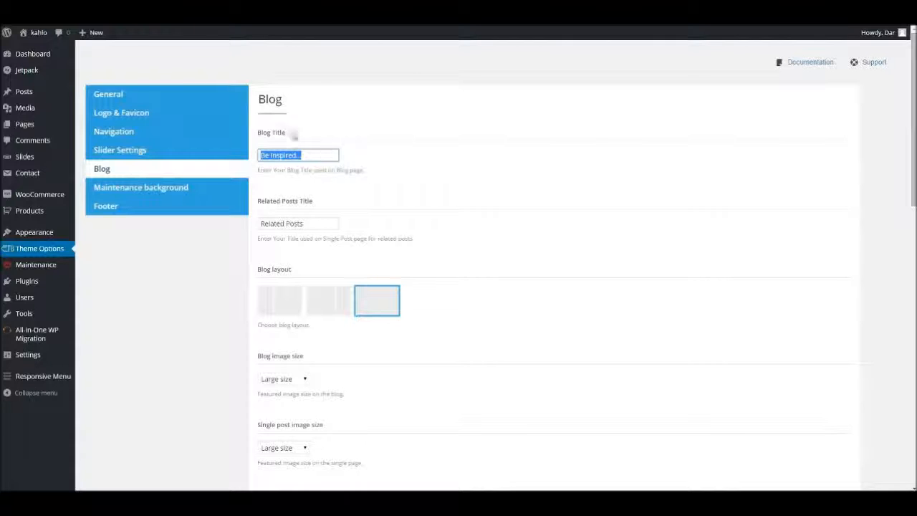
click(328, 220)
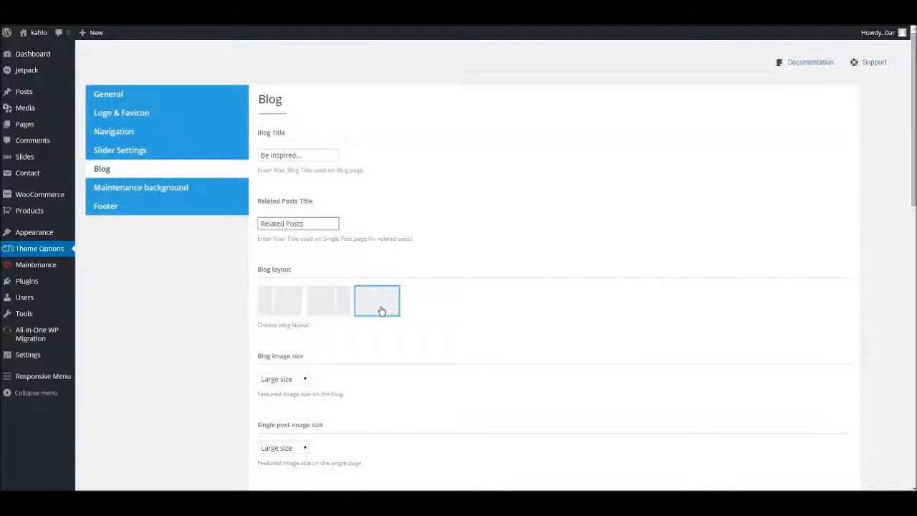
Try the available blog layouts and choose the one with the sidebar on the left.
click(323, 304)
click(284, 307)
click(331, 309)
click(390, 308)
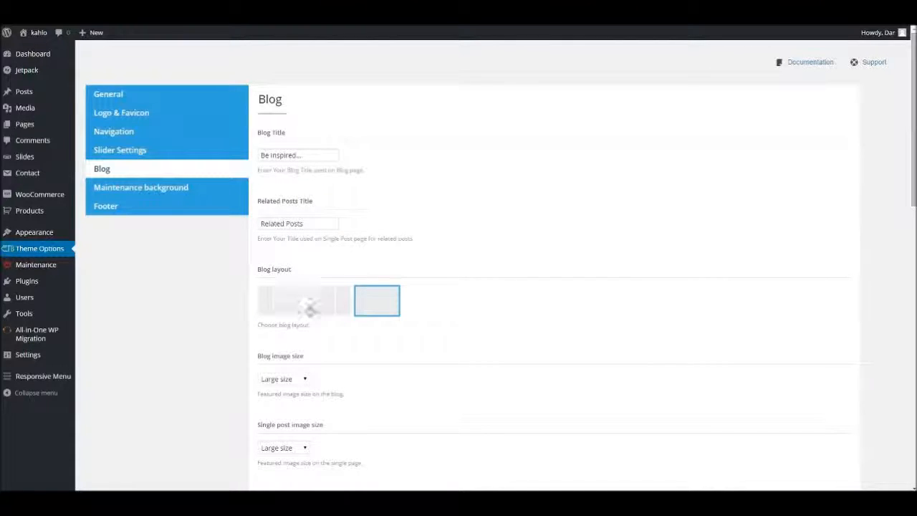
click(329, 307)
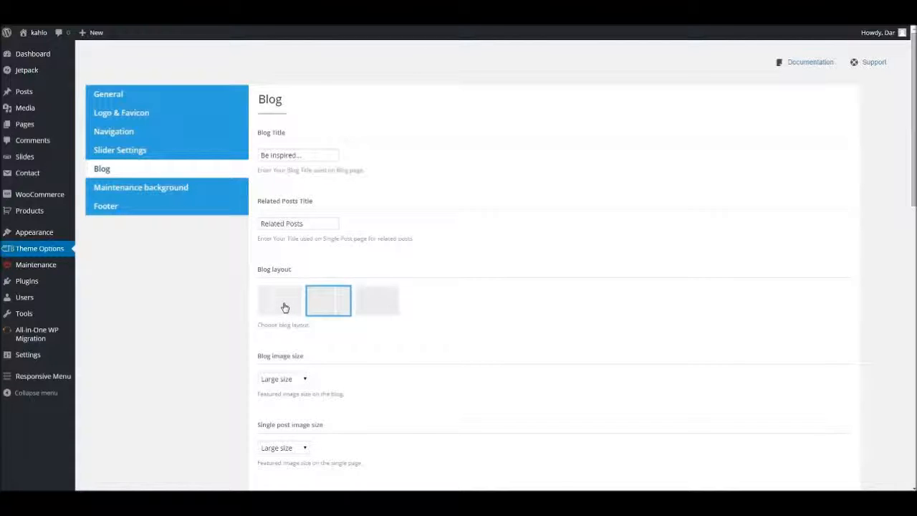
click(284, 308)
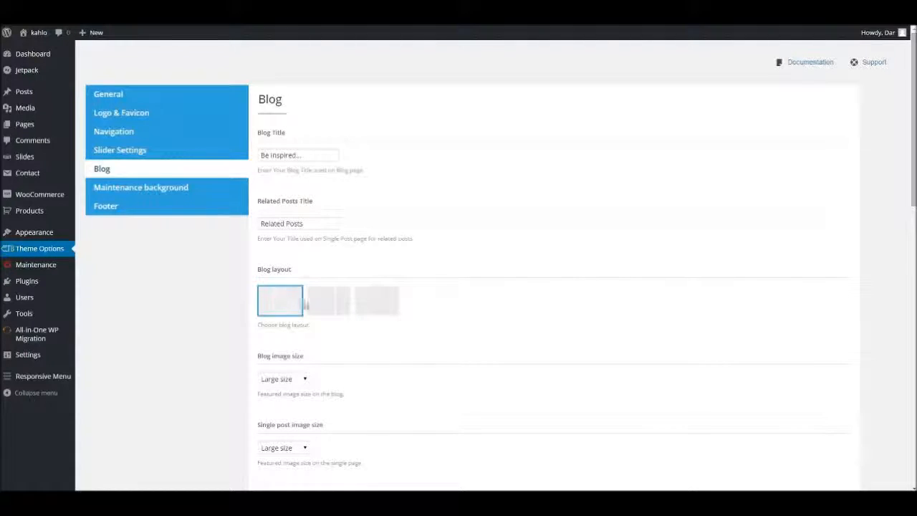
scroll(329, 259, down, 3)
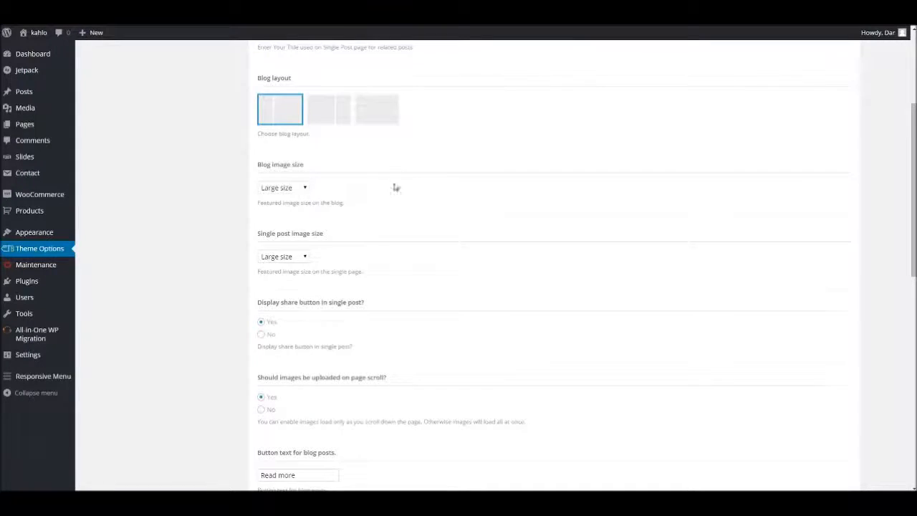
Review the Blog options for blog image size, single post image size, share button and image loading on page scroll.
scroll(363, 188, down, 1)
scroll(376, 119, up, 1)
scroll(342, 242, down, 1)
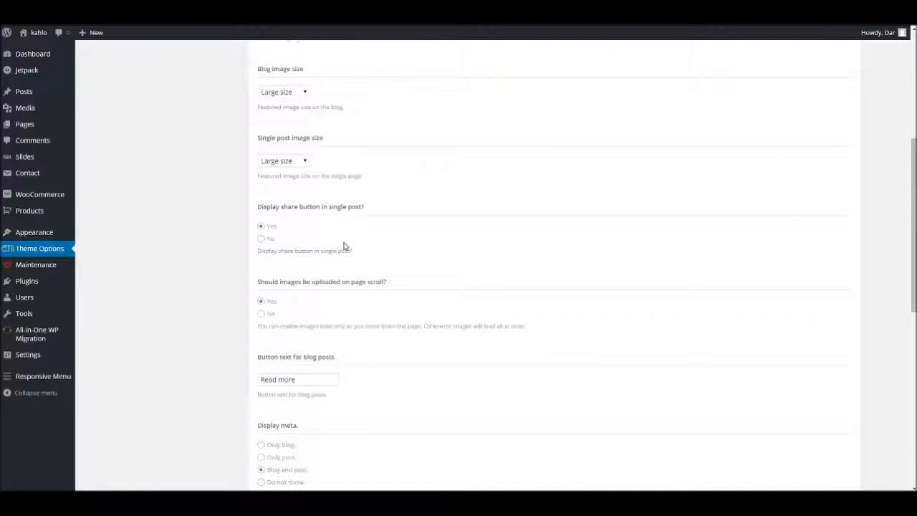
scroll(343, 247, down, 1)
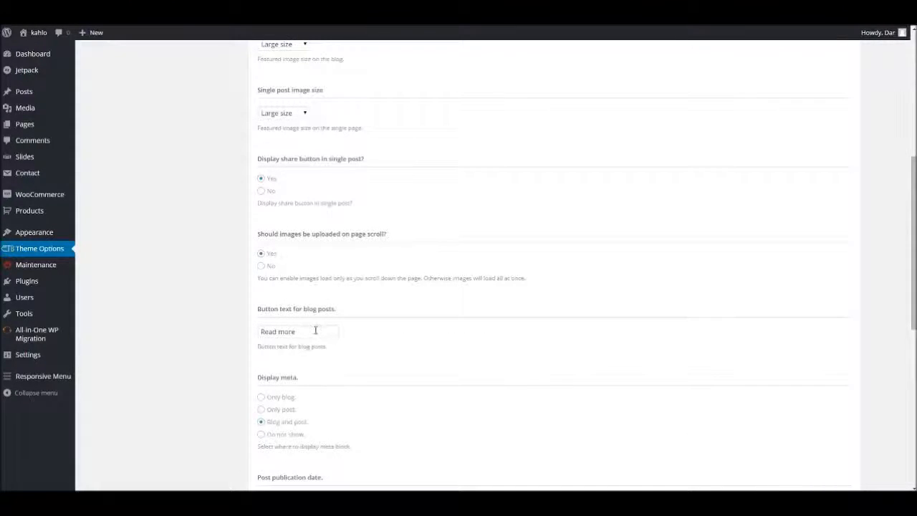
Examine the button text for blog posts and the meta display options for date, author, categories, comments and tags.
drag(315, 330, 255, 331)
click(409, 345)
drag(312, 334, 243, 332)
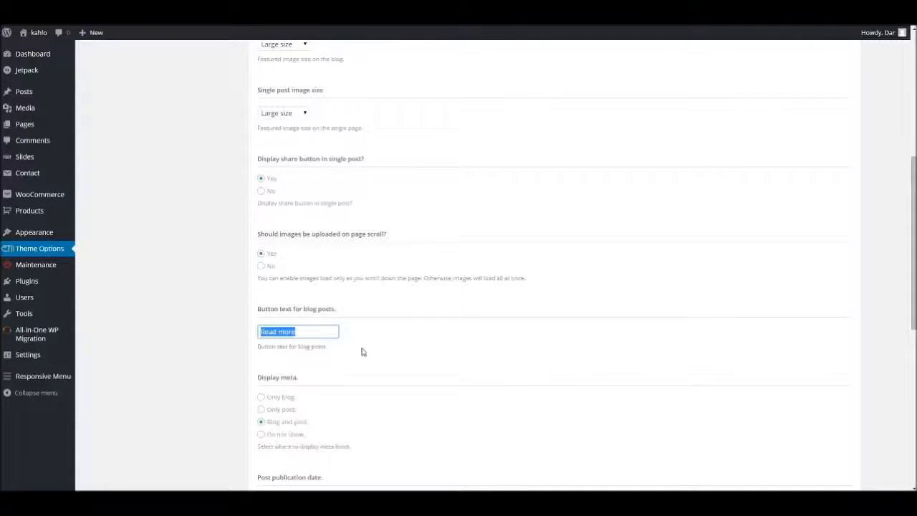
scroll(330, 354, down, 2)
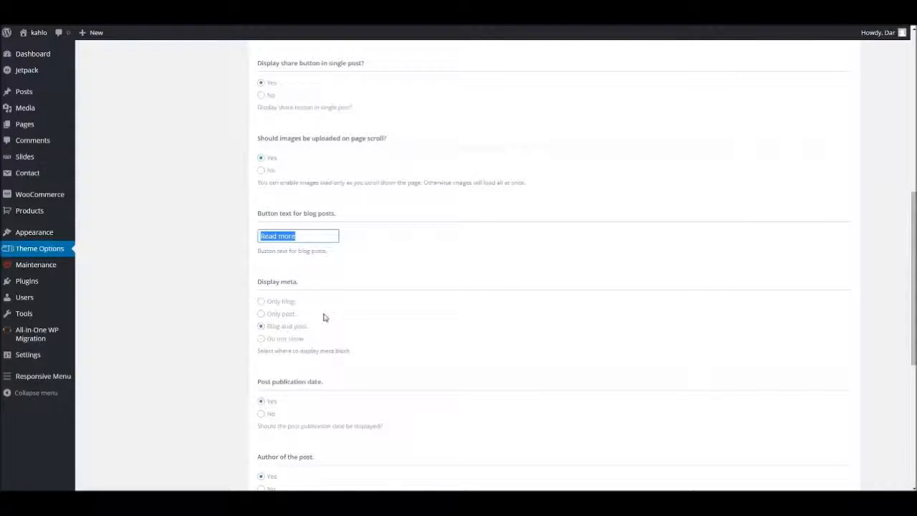
scroll(279, 274, down, 2)
scroll(301, 371, down, 2)
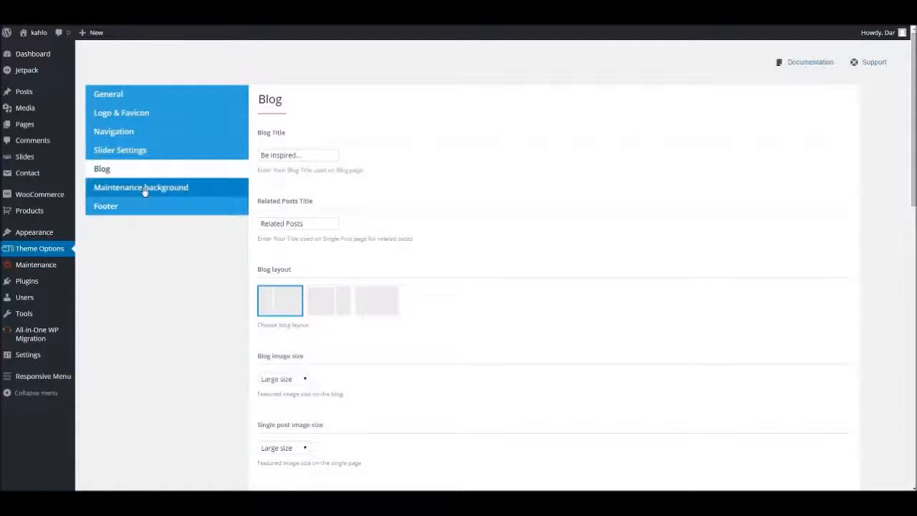
Open the Maintenance background options and examine the Maintenance Mode background and YouTube video background fields.
click(144, 189)
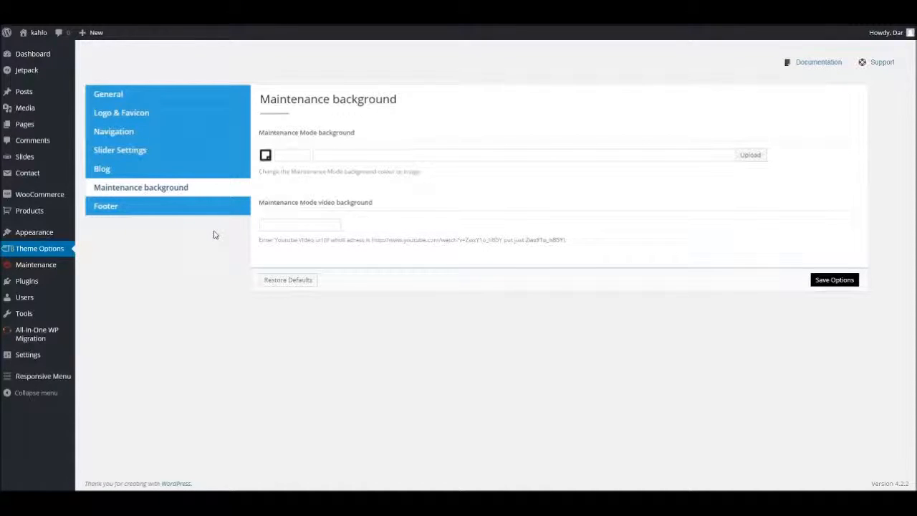
mouse_move(21, 265)
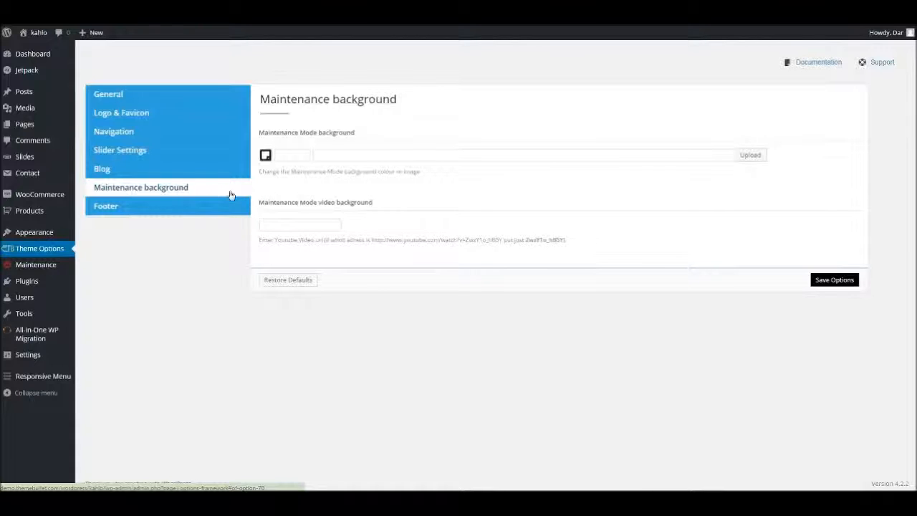
mouse_move(55, 266)
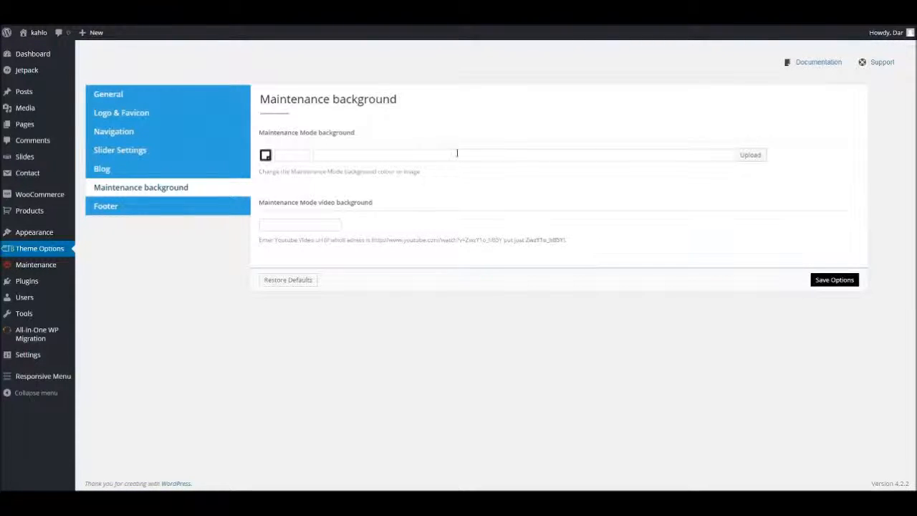
click(318, 225)
Review the Footer options, from copyright text, Google Analytics code and Feedburner URL to the footer menu and its typography.
click(131, 207)
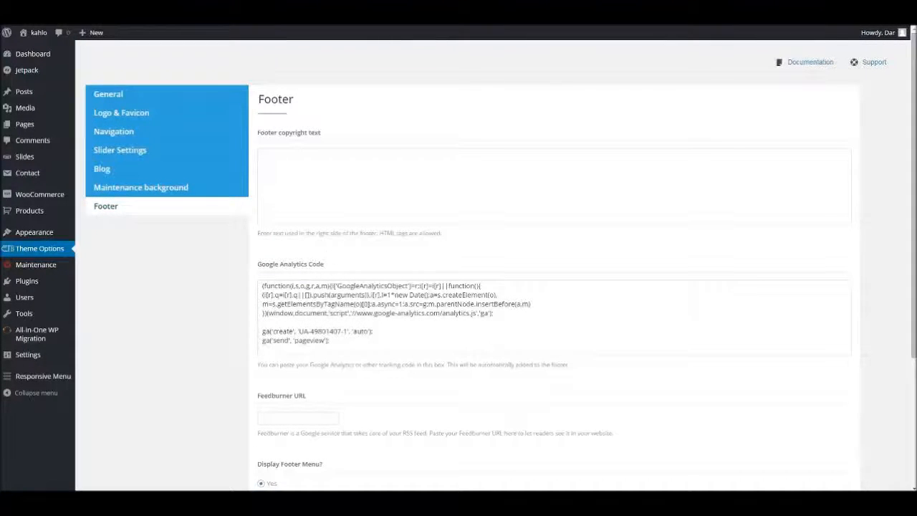
scroll(332, 286, down, 2)
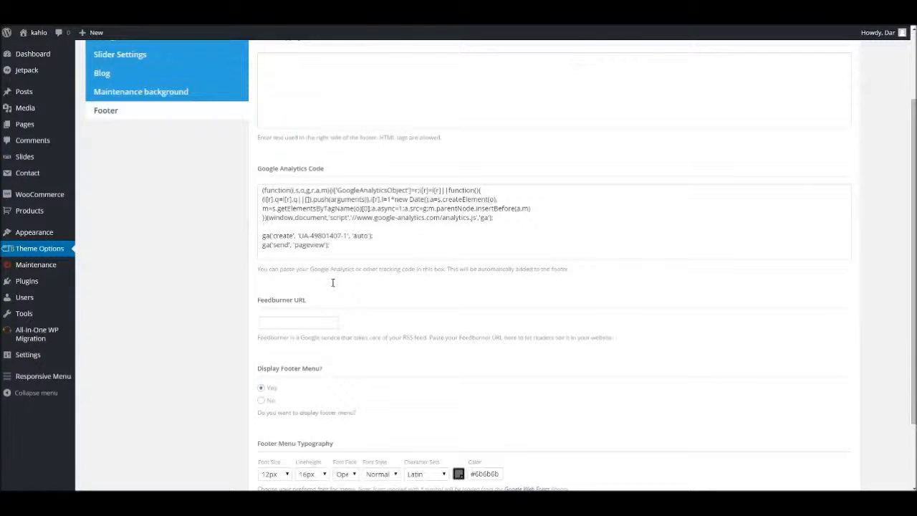
scroll(317, 235, down, 2)
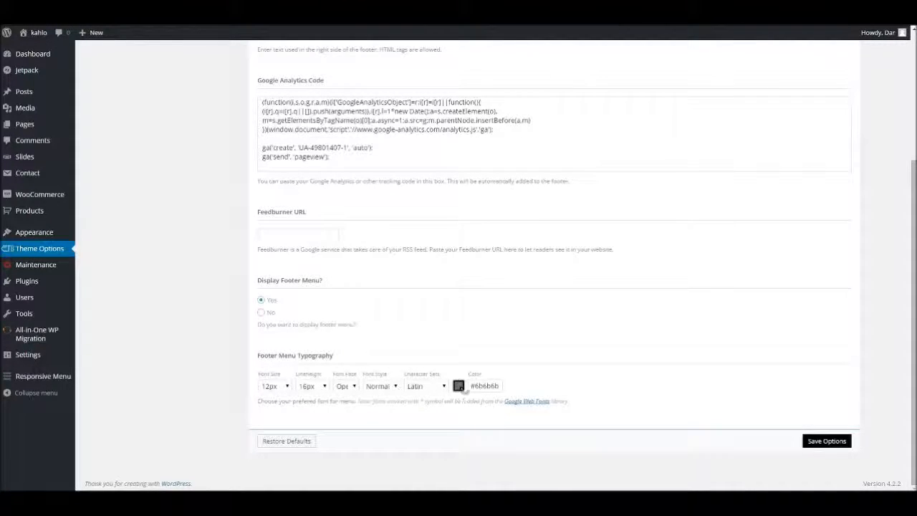
scroll(784, 403, up, 3)
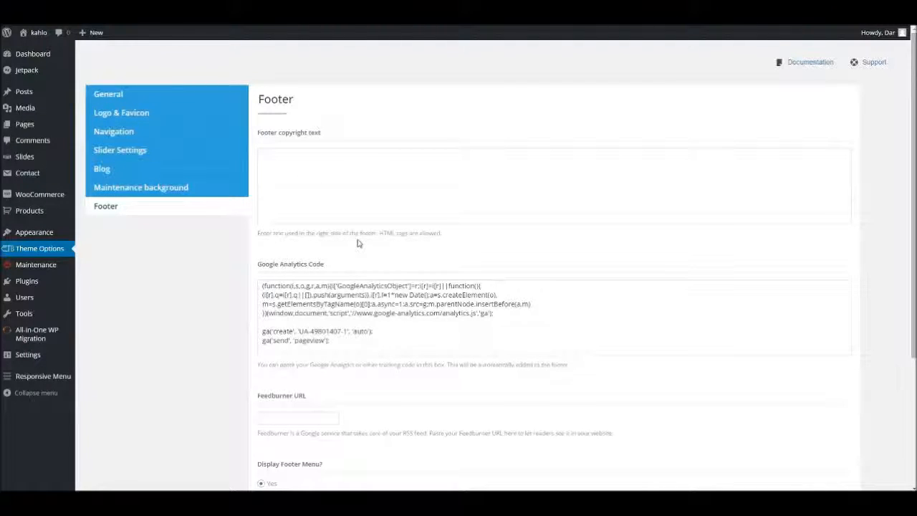
Revisit the General, Logo & Favicon, Navigation, Slider Settings and Blog sections of the theme options for a quick recap.
click(192, 149)
click(193, 131)
click(196, 113)
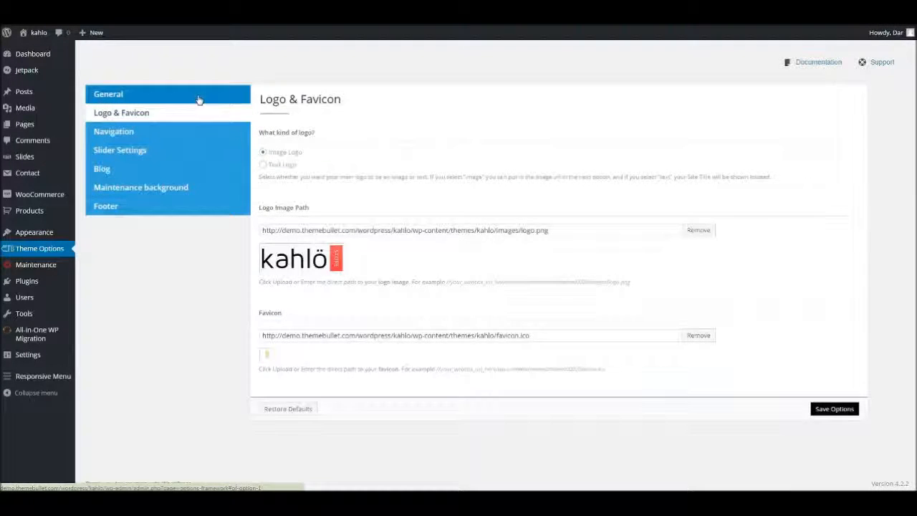
click(199, 97)
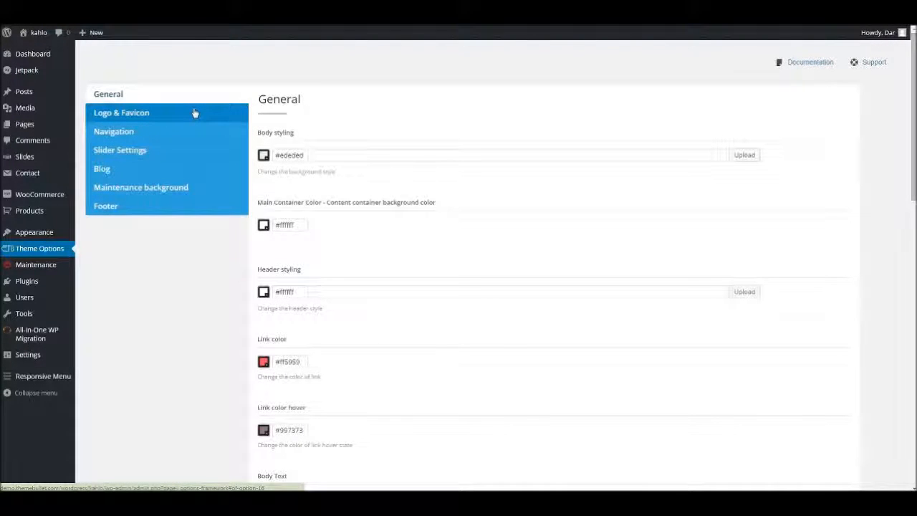
click(189, 114)
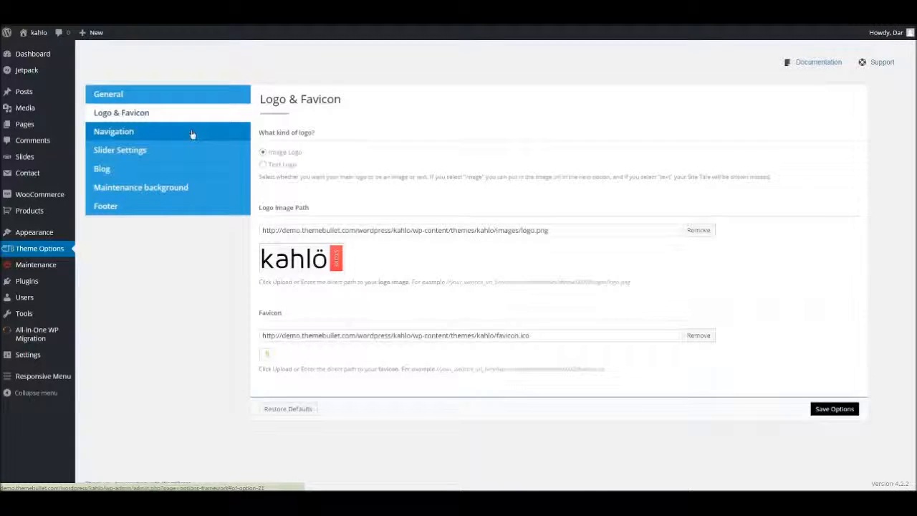
click(192, 133)
click(198, 151)
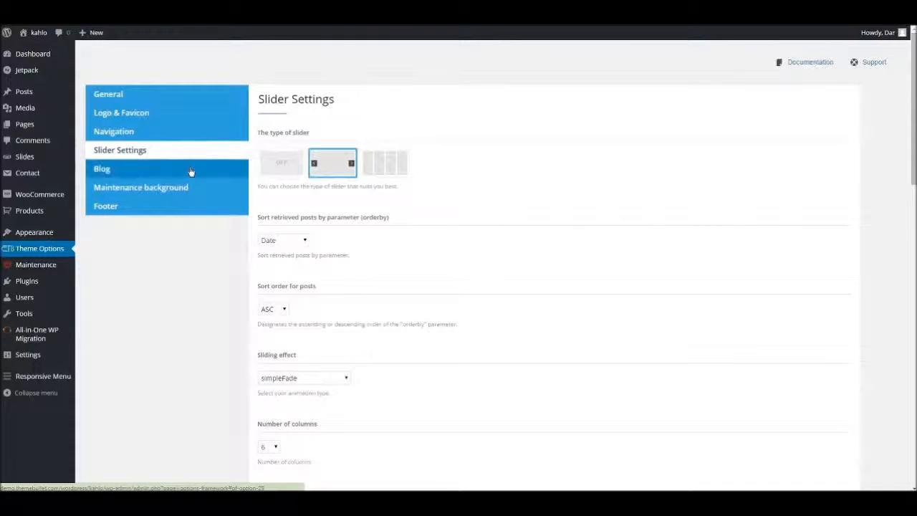
click(191, 170)
click(197, 153)
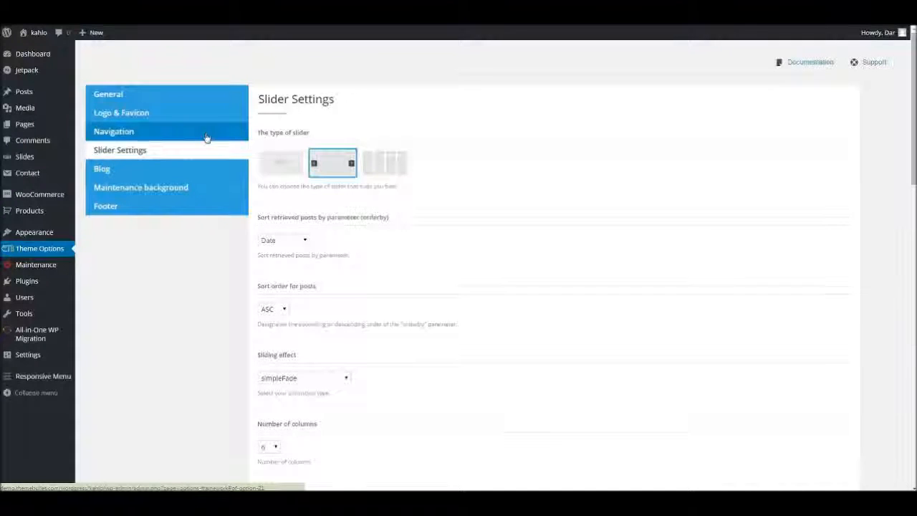
click(208, 137)
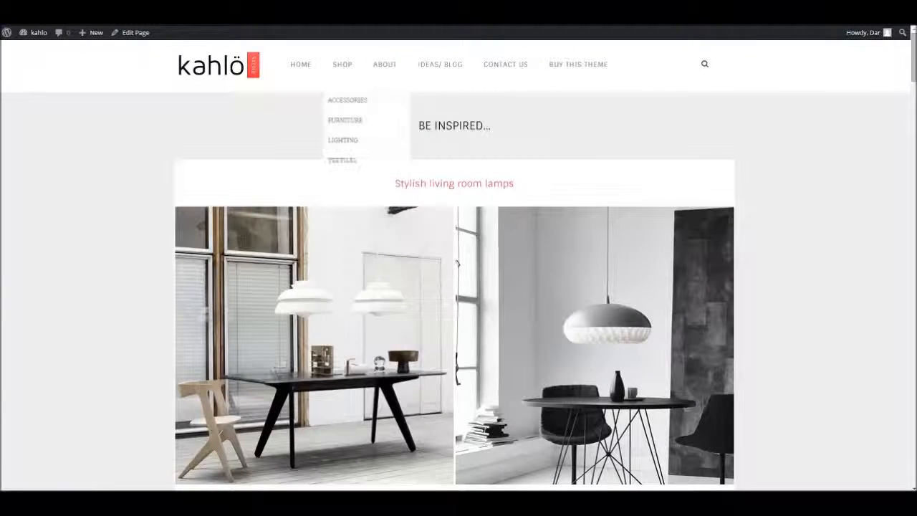
View the site's blog page and open the full "Stylish living room lamps" post.
mouse_move(343, 65)
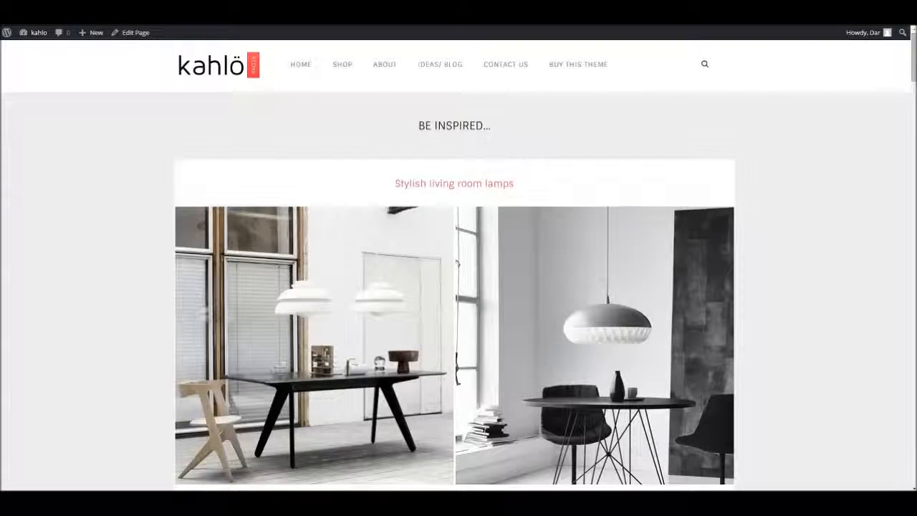
scroll(457, 264, down, 4)
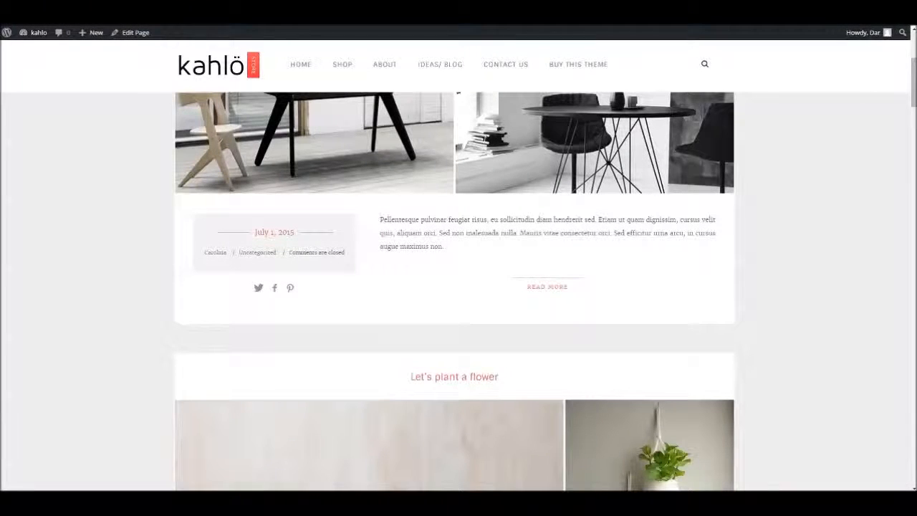
click(548, 286)
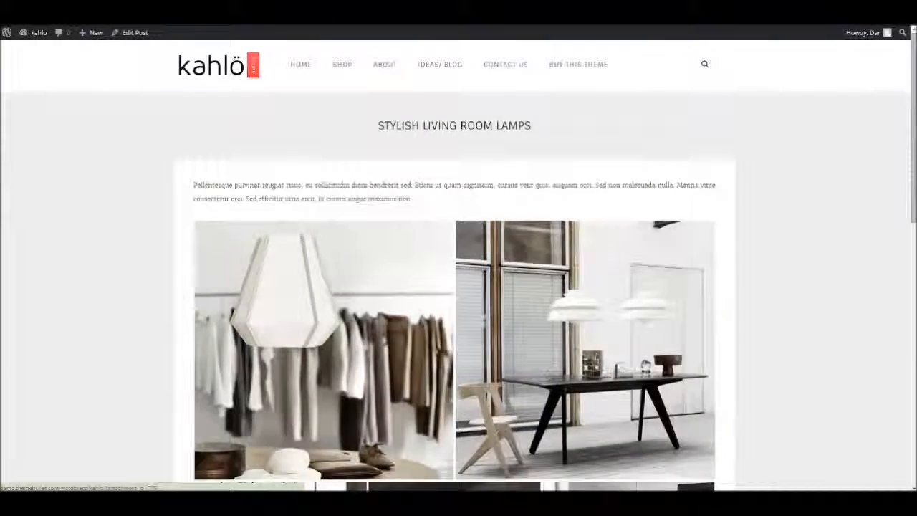
Examine the lamps post's tiled image gallery, post meta, share icons, next-post link and Instagram section.
scroll(715, 64, down, 5)
scroll(715, 64, up, 3)
scroll(714, 64, down, 6)
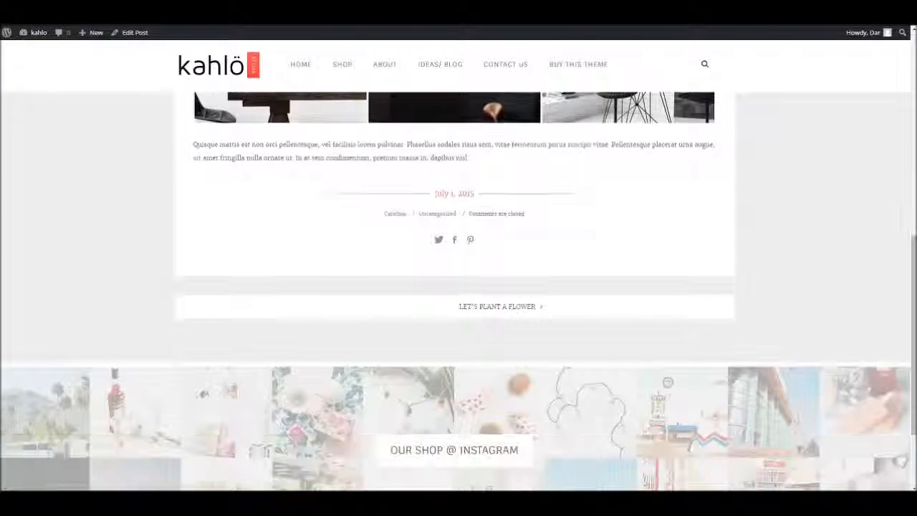
scroll(715, 64, up, 3)
scroll(715, 65, down, 1)
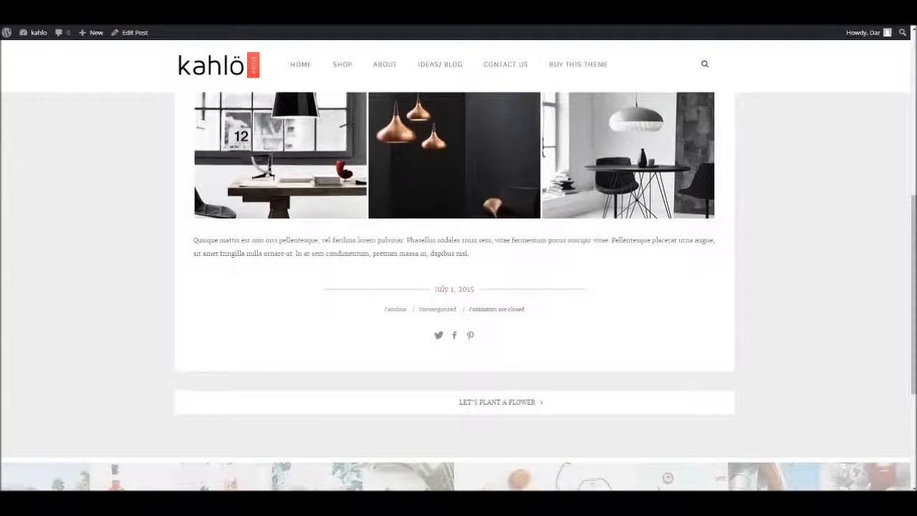
scroll(454, 287, up, 5)
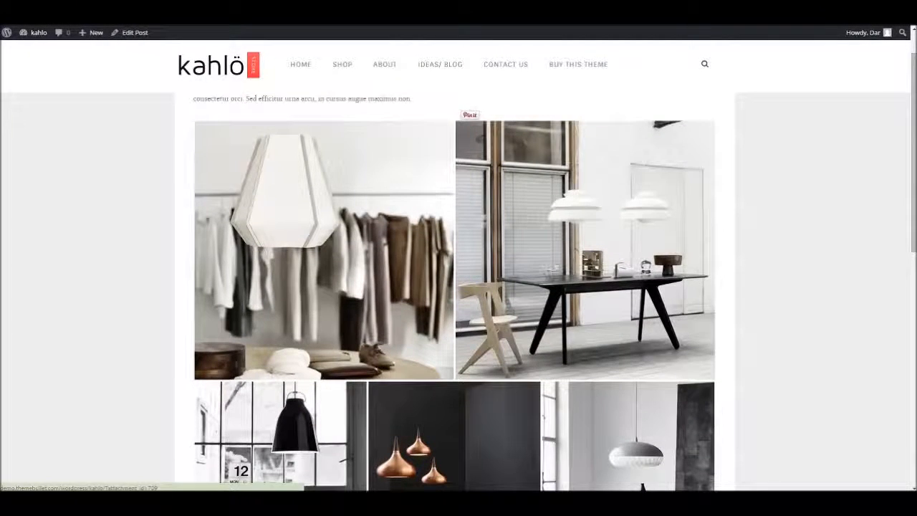
scroll(454, 286, down, 4)
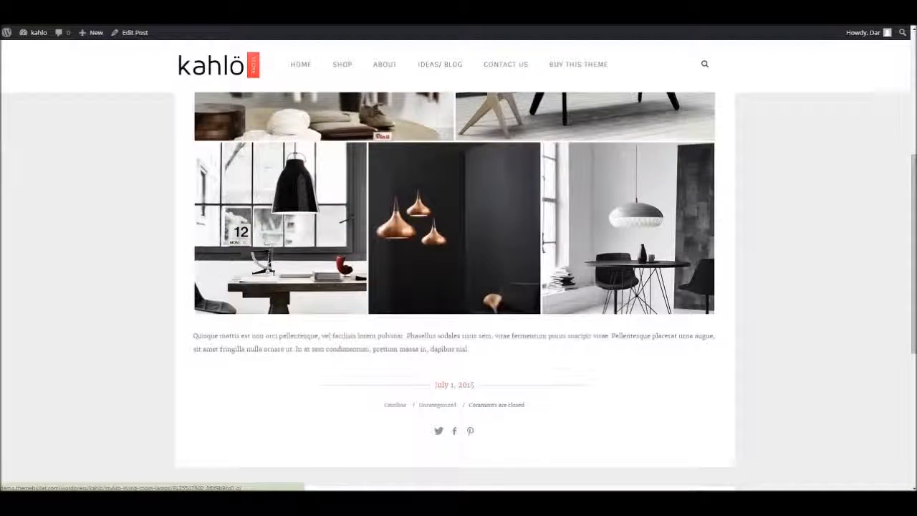
scroll(454, 287, up, 3)
scroll(454, 287, up, 1)
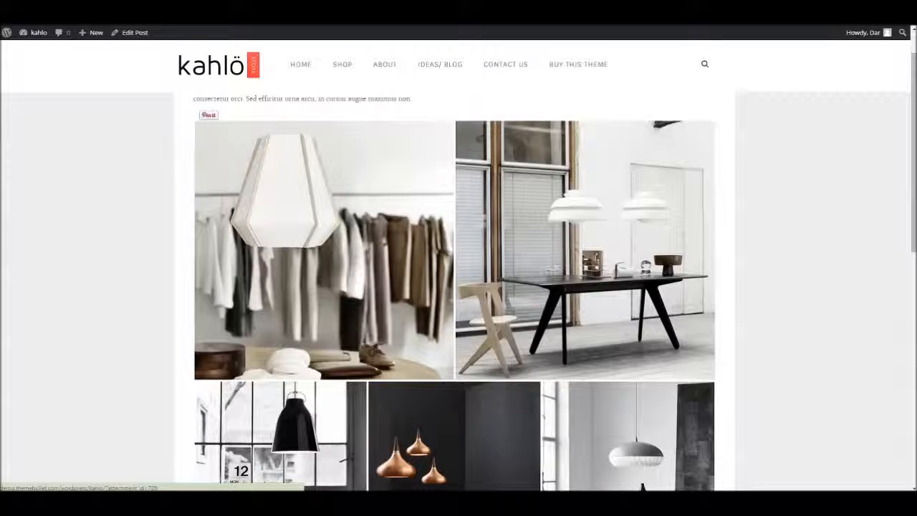
scroll(454, 286, down, 2)
scroll(455, 286, up, 2)
scroll(454, 286, down, 7)
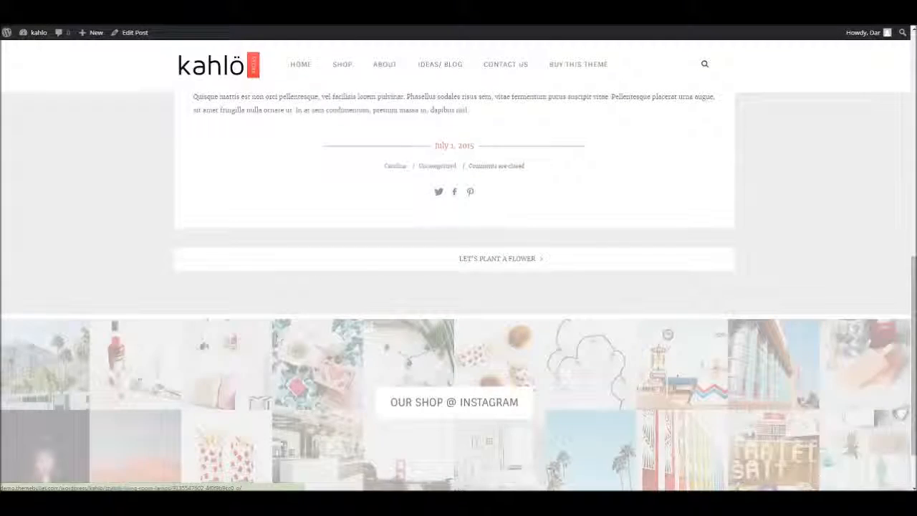
scroll(454, 287, down, 1)
scroll(454, 287, up, 3)
scroll(454, 287, down, 3)
Follow the next-post links to "Let's plant a flower" and on to "Accessories which would change your kitchen".
click(501, 236)
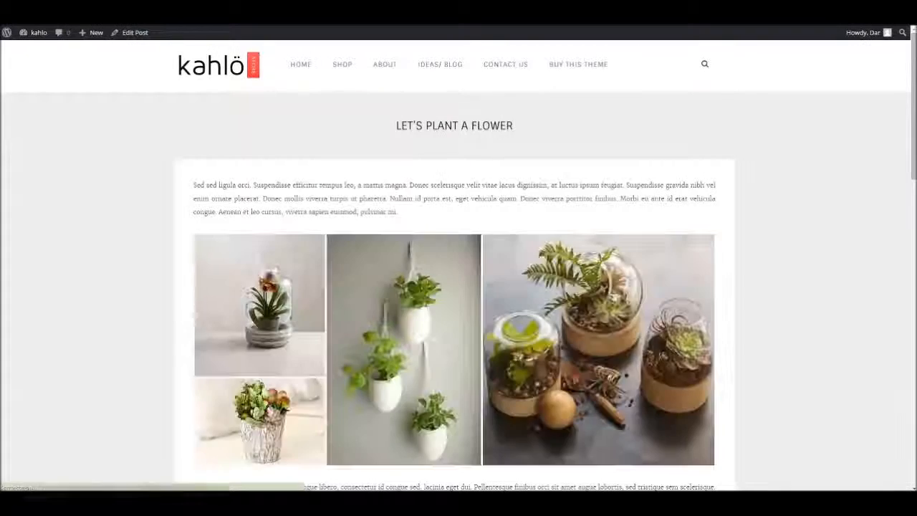
scroll(454, 286, down, 5)
click(534, 262)
scroll(534, 262, down, 7)
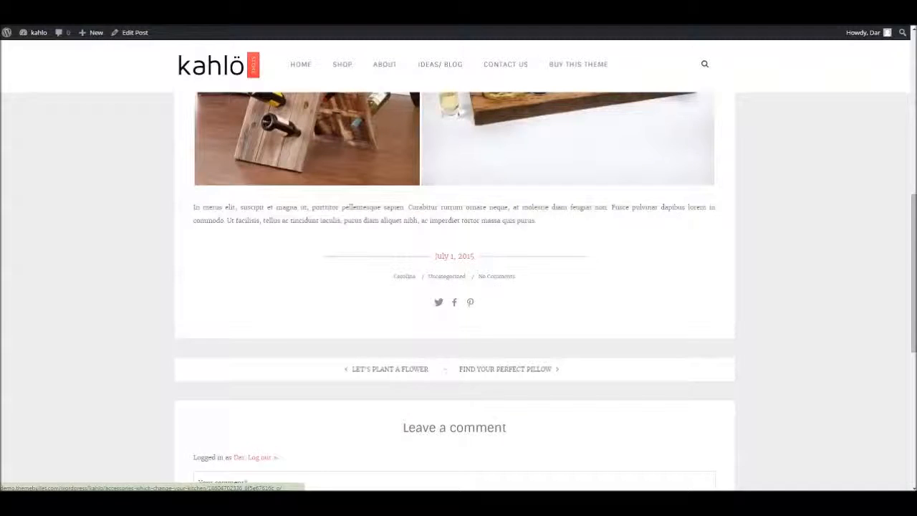
Return to the previous post, "Let's plant a flower", and look at its comments.
click(390, 369)
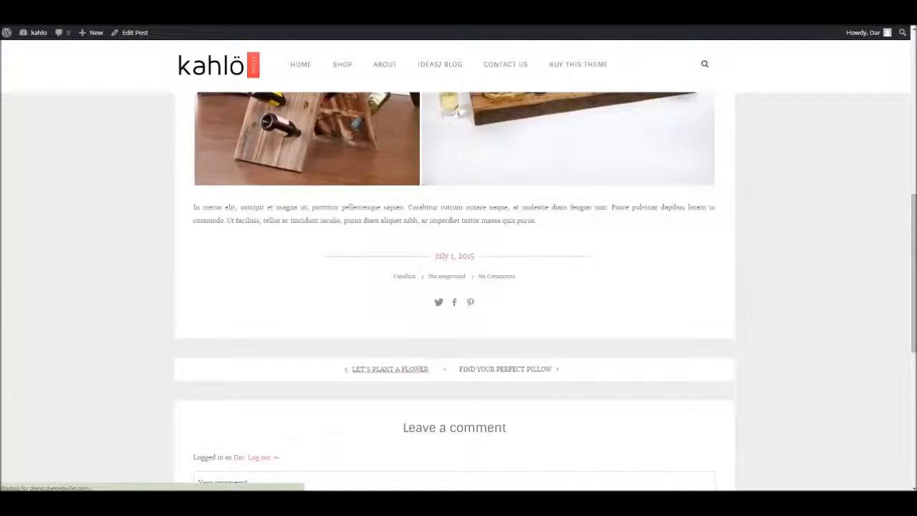
scroll(458, 286, down, 4)
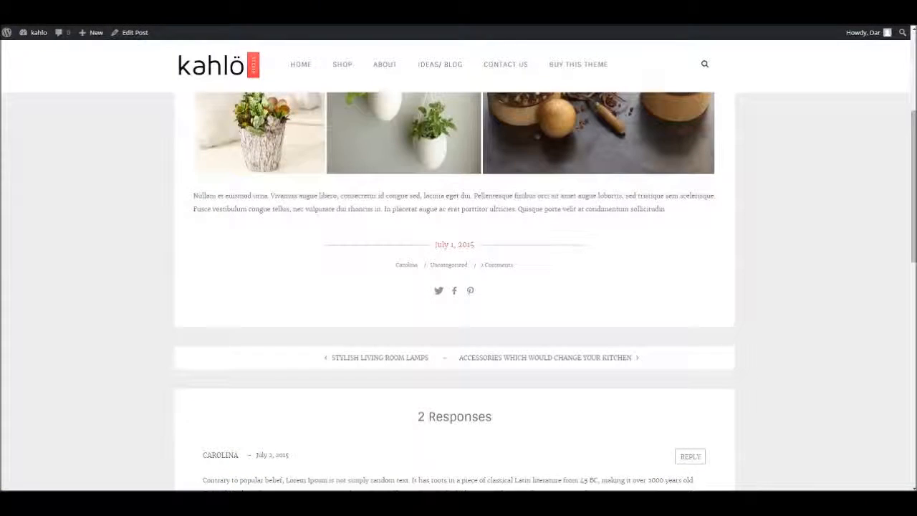
scroll(459, 287, down, 2)
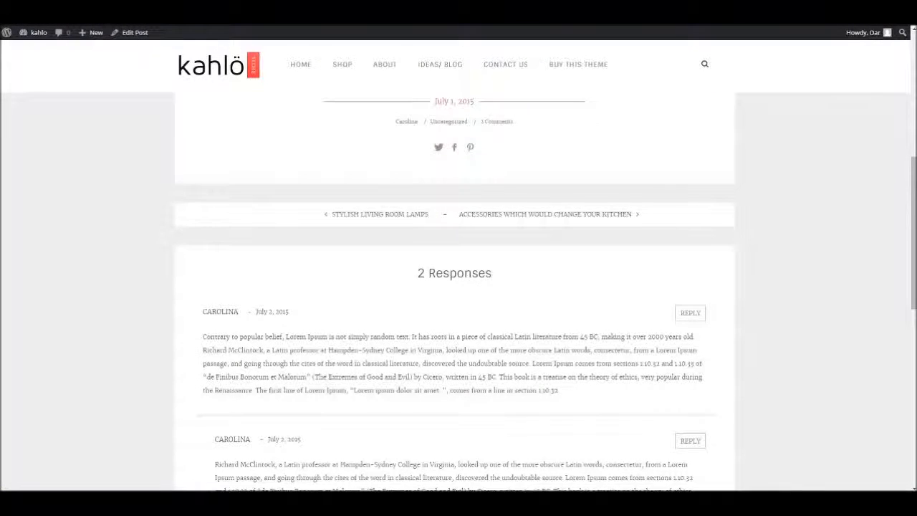
Open the "Accessories which would change your kitchen" post again and look over its image galleries.
click(559, 214)
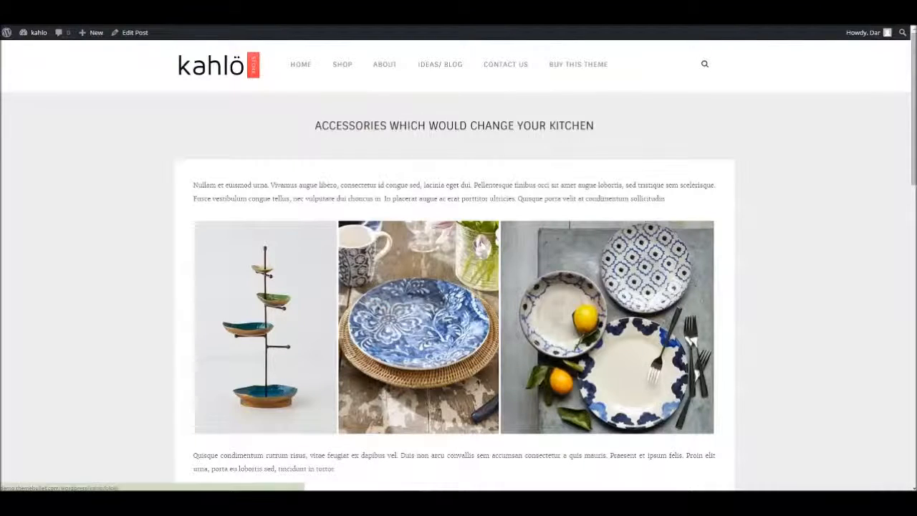
scroll(458, 286, down, 3)
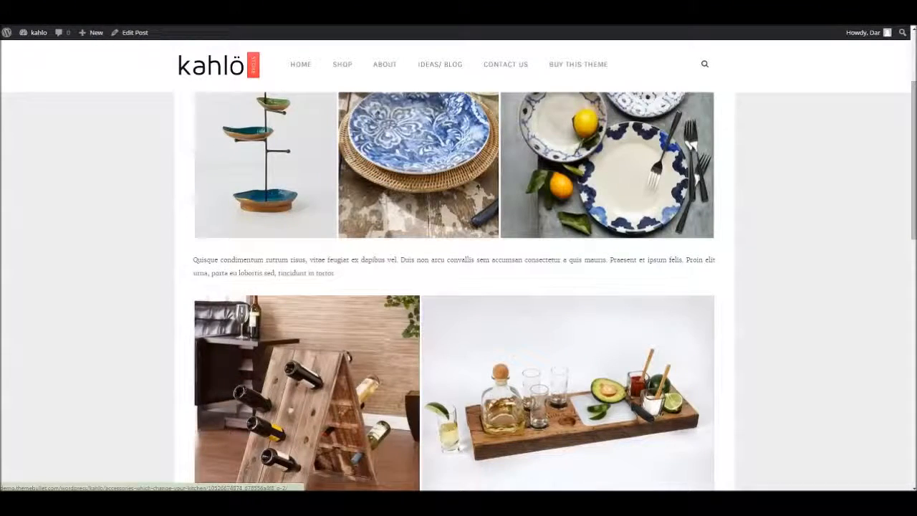
scroll(458, 287, up, 2)
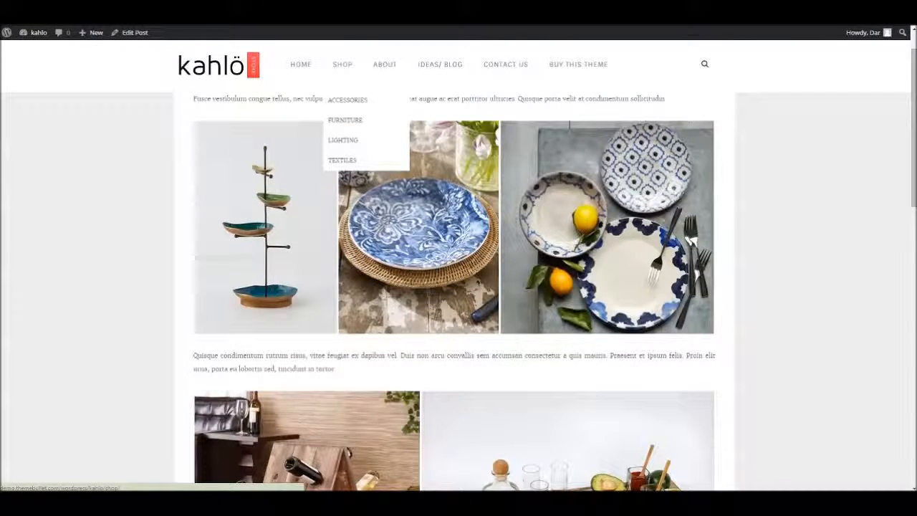
Add the Atomheart product from the Shop page to the wishlist and open the wishlist.
click(343, 64)
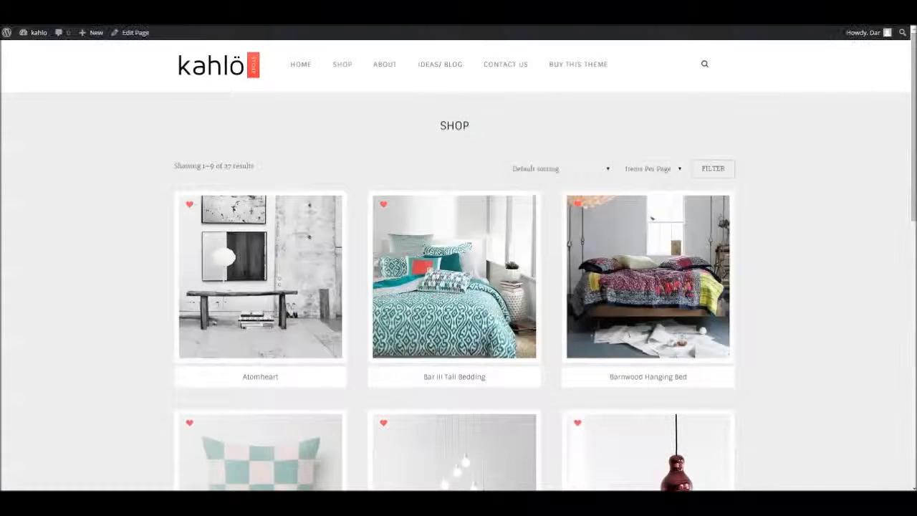
scroll(454, 143, down, 2)
scroll(454, 287, up, 2)
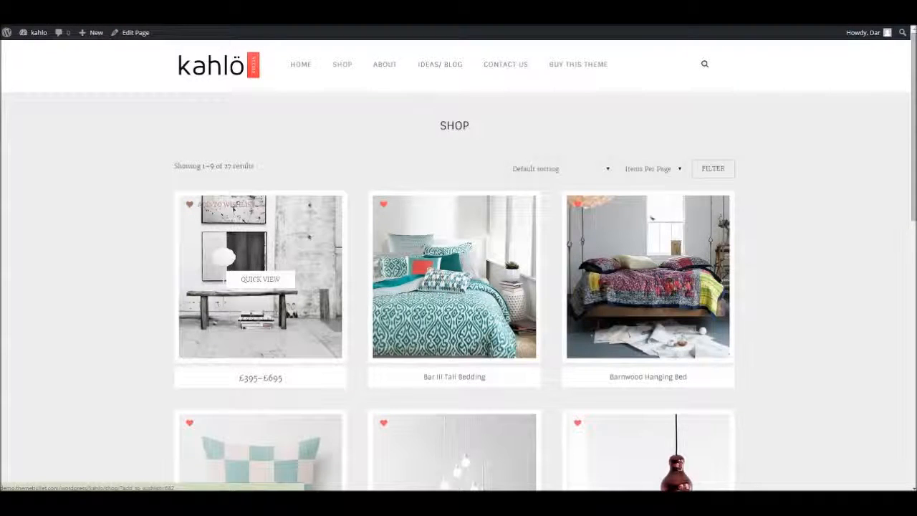
click(190, 205)
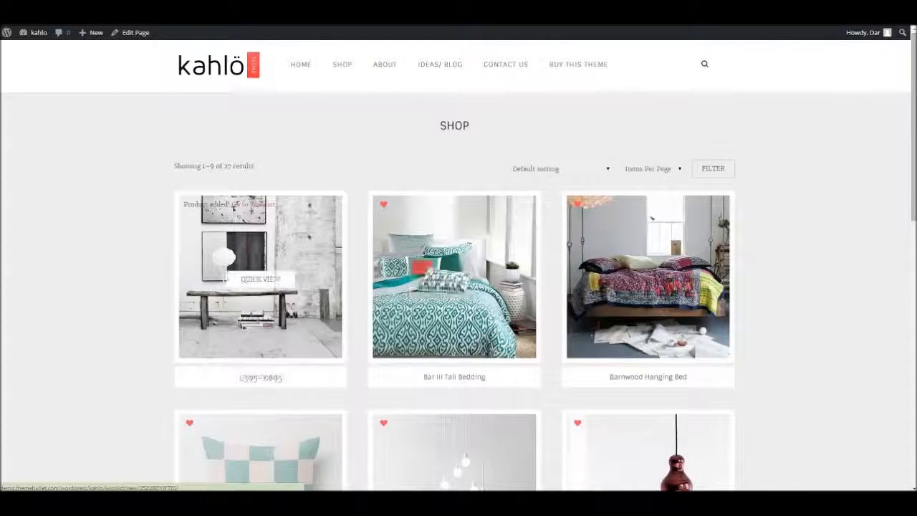
click(254, 205)
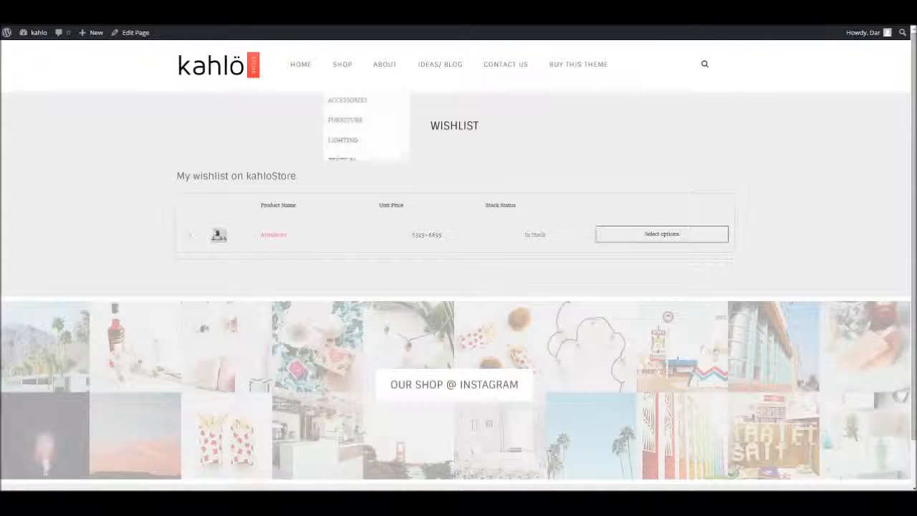
Select the Pendants lighting style for the wishlisted Atomheart lamp and add it to the cart.
click(661, 233)
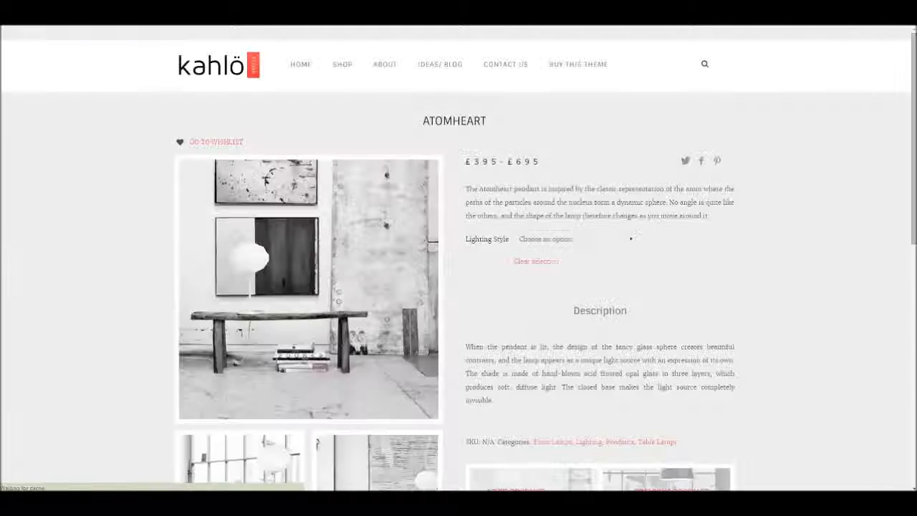
click(574, 238)
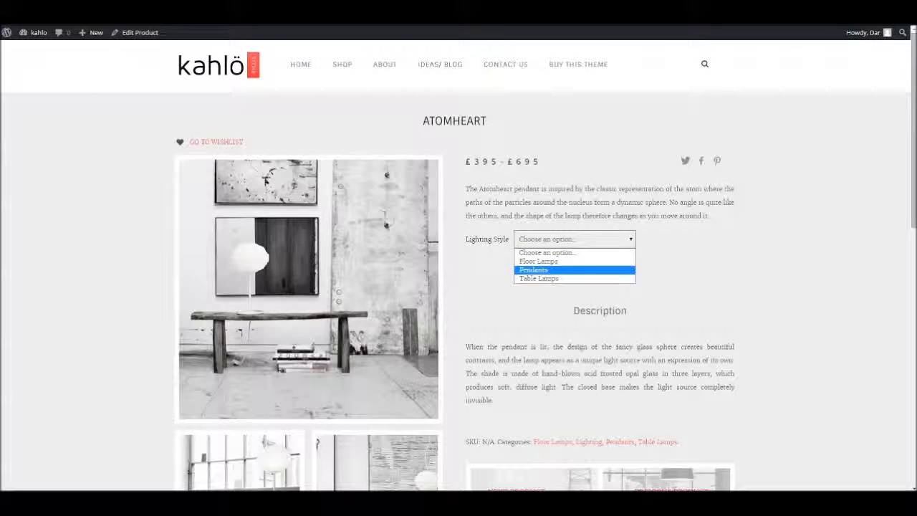
click(534, 270)
click(529, 297)
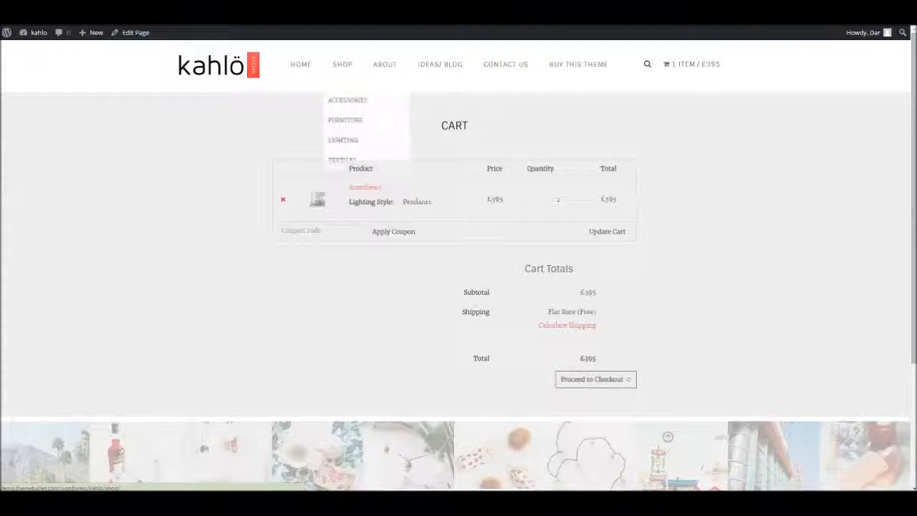
Return to the Shop page and preview Bar III Tali Bedding in Quick View, closing the preview when done.
click(343, 64)
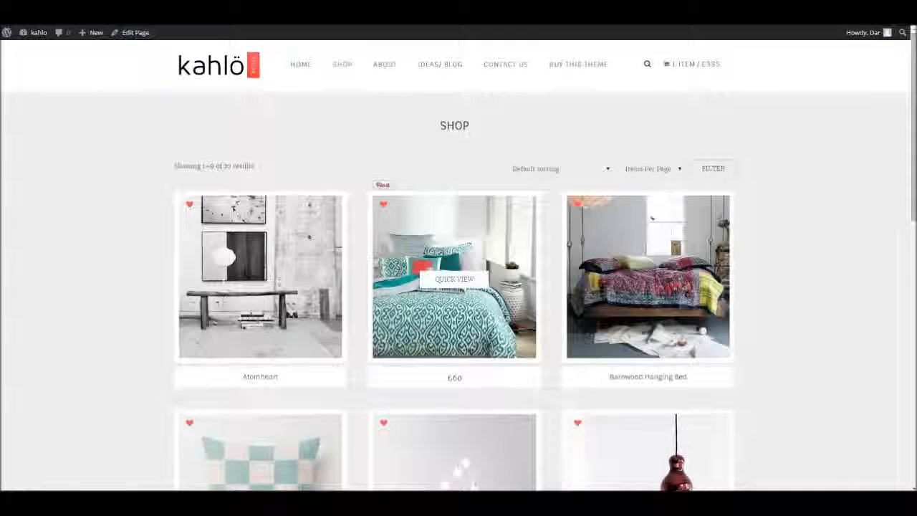
scroll(454, 280, down, 2)
scroll(454, 279, up, 1)
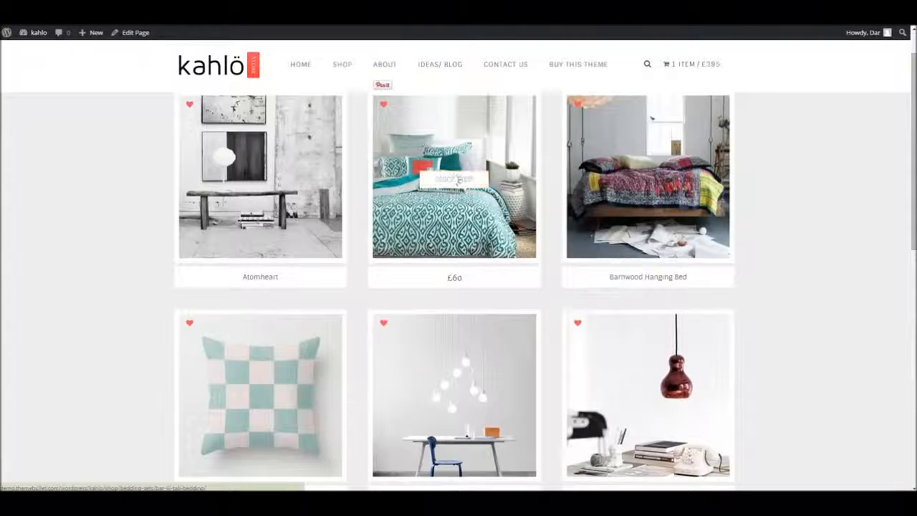
click(455, 180)
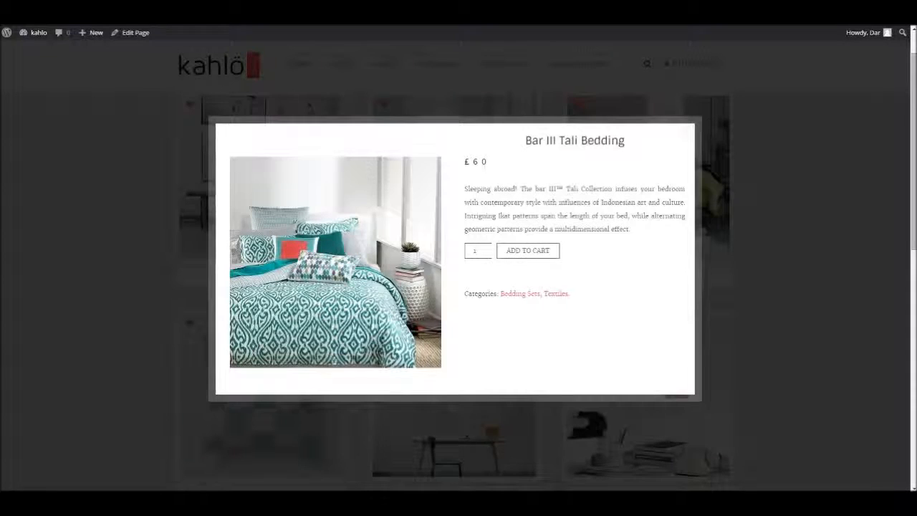
click(687, 131)
Open the Bulb Fiction pendant lamp's product page and browse its enlarged gallery images.
scroll(455, 254, down, 2)
click(467, 294)
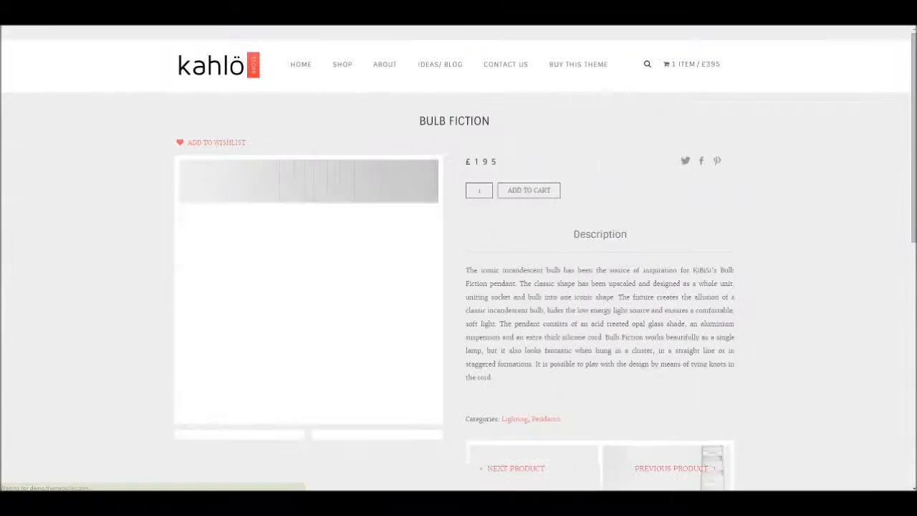
scroll(456, 287, down, 5)
click(379, 251)
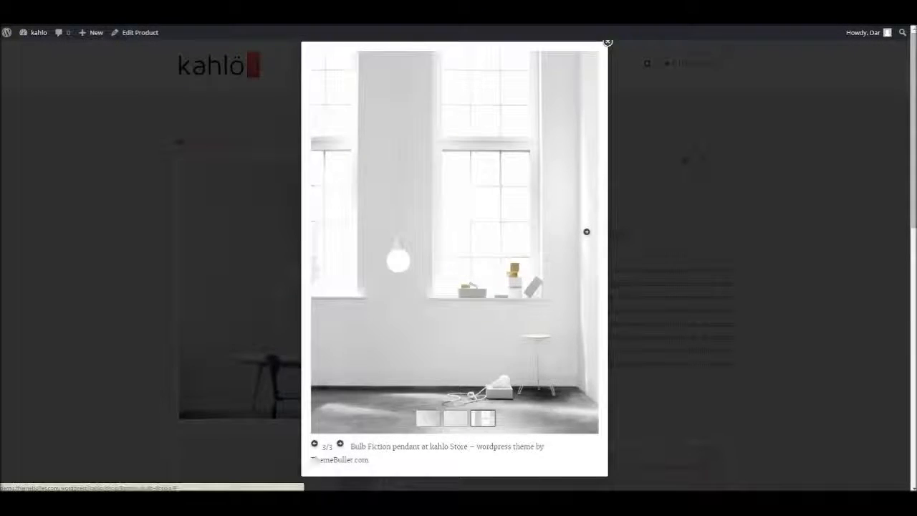
click(586, 230)
click(586, 234)
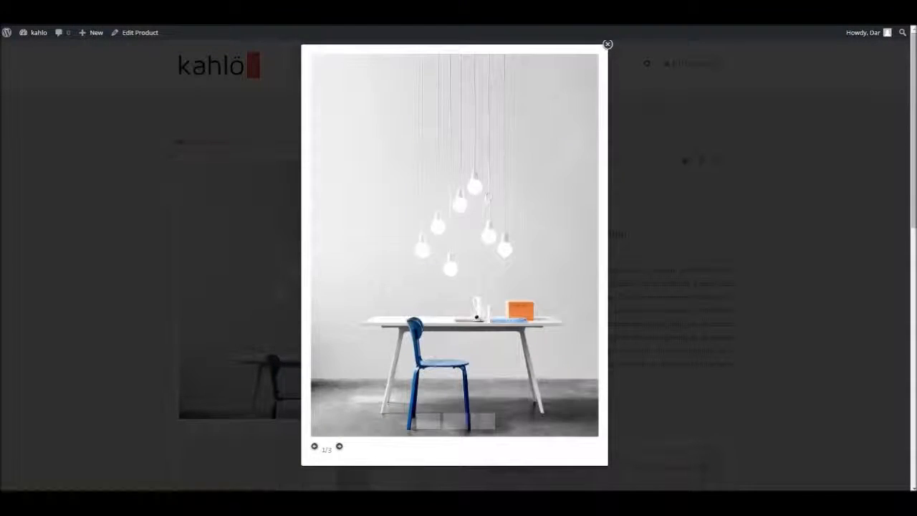
click(276, 233)
Go on to the next product, Caravaggio Opal, and set its lighting style to Pendants.
scroll(459, 286, down, 3)
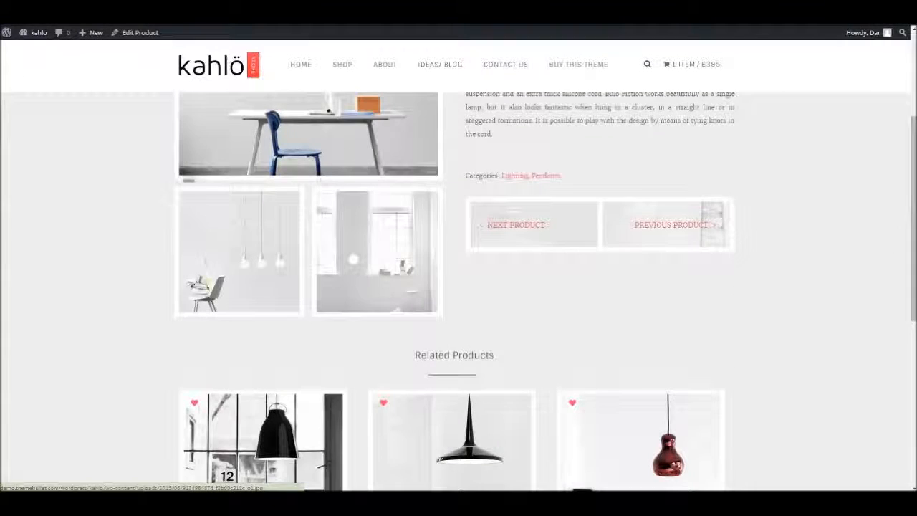
scroll(326, 180, up, 2)
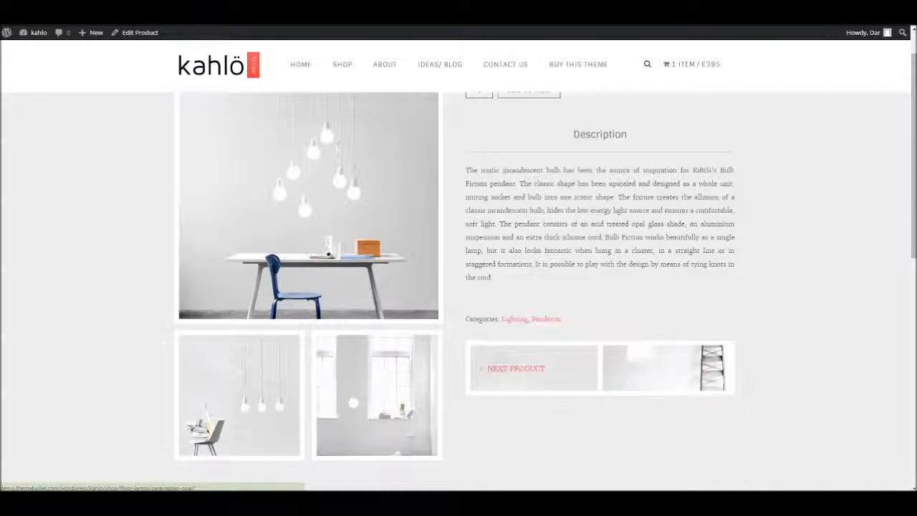
click(514, 368)
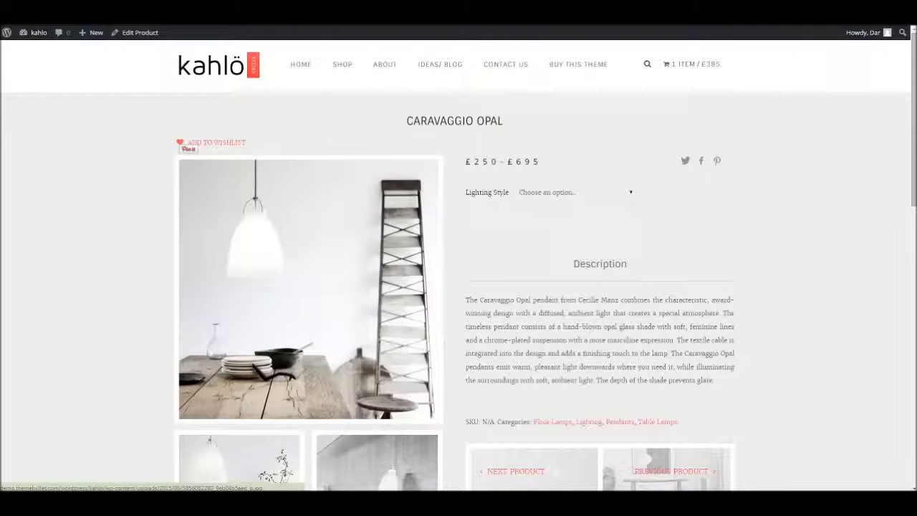
click(573, 192)
click(533, 223)
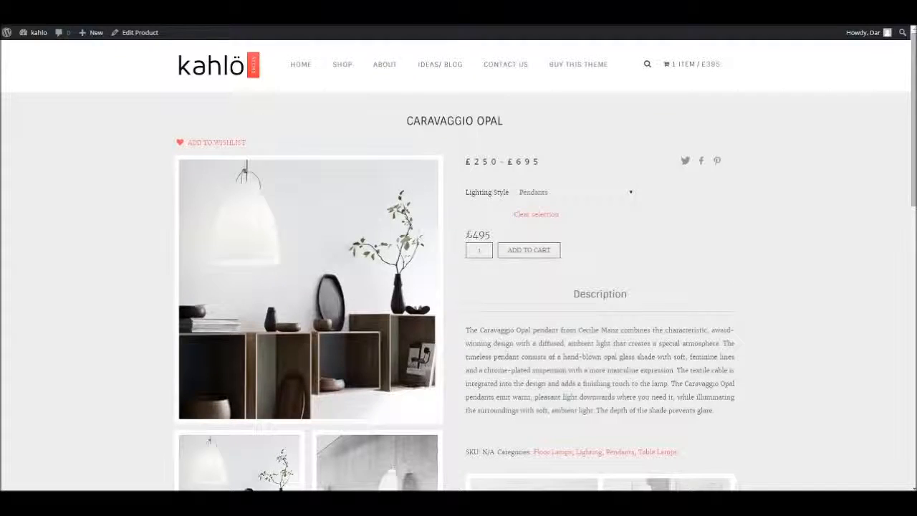